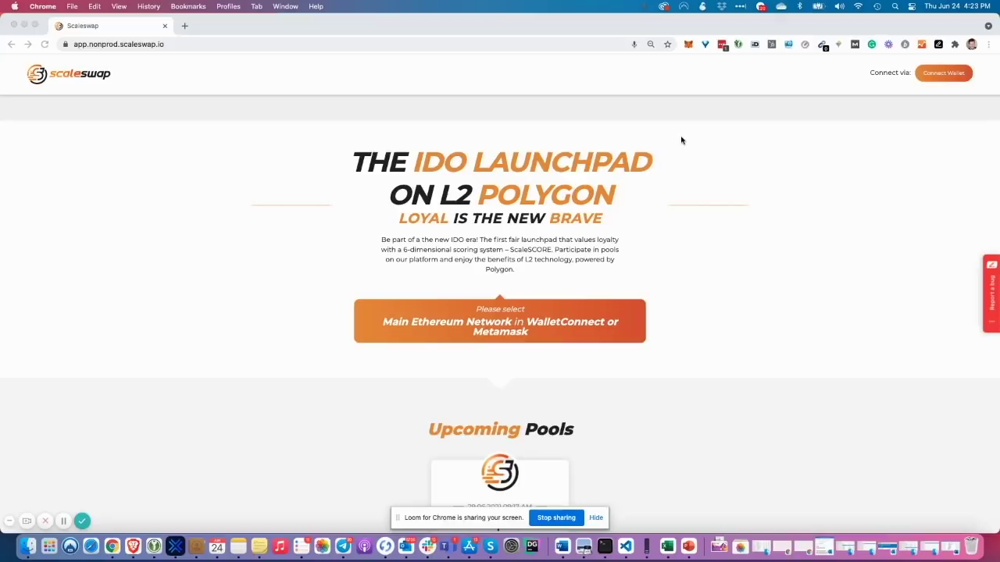
- Connect the MetaMask wallet to the site using only the Test SCA Token account
left_click(934, 73)
left_click(935, 73)
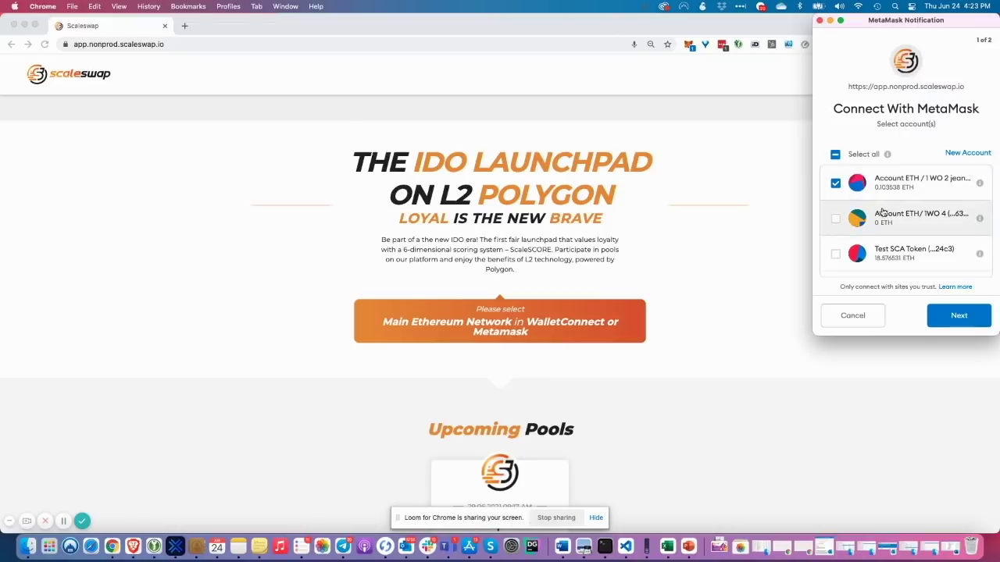
left_click(834, 182)
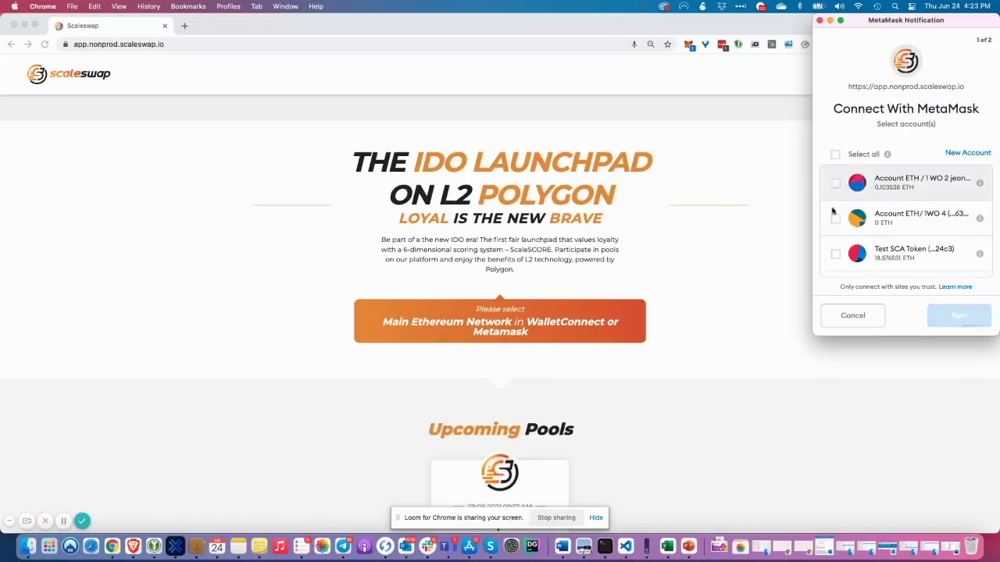
left_click(834, 254)
left_click(953, 315)
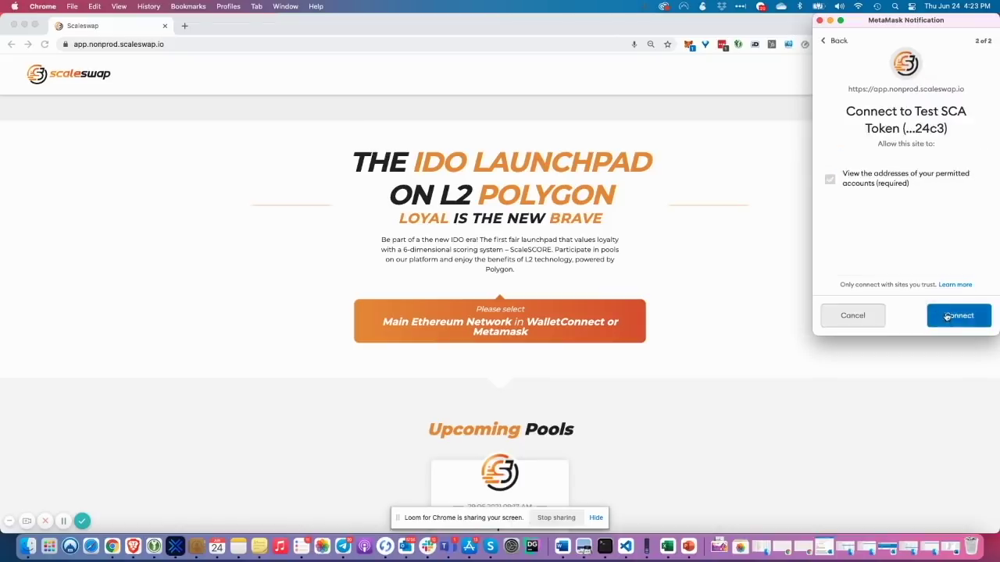
left_click(950, 316)
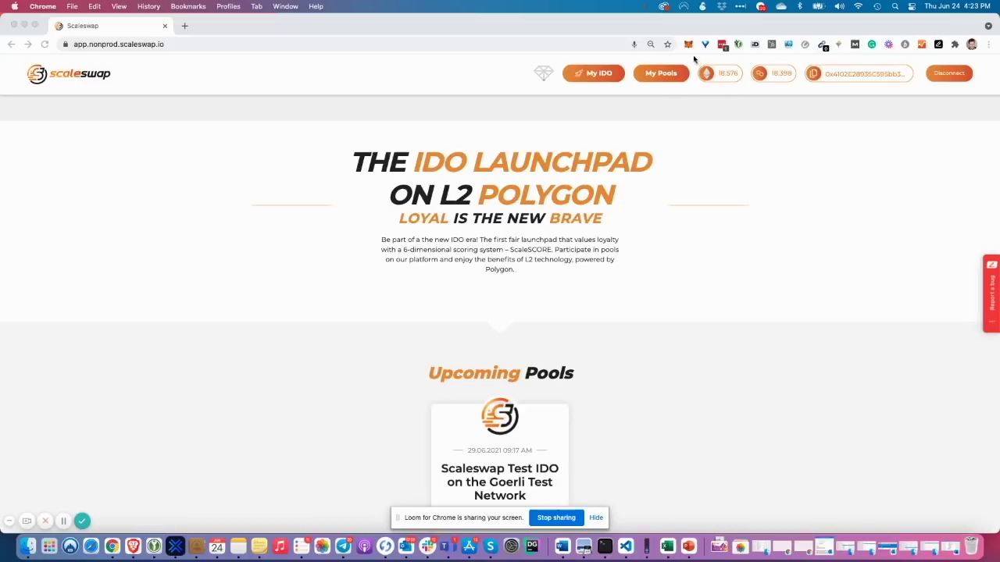
- Look through the upcoming and active pools, including the ScaleSwap IDO's whitelist, pool status and swap rate
scroll(629, 227, "down", 1)
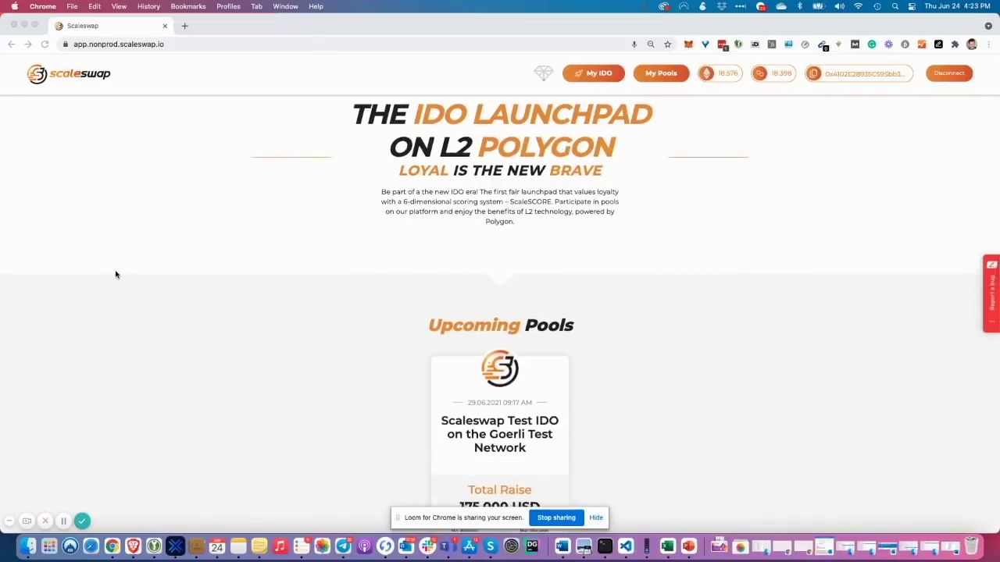
scroll(116, 275, "down", 3)
scroll(116, 275, "down", 3)
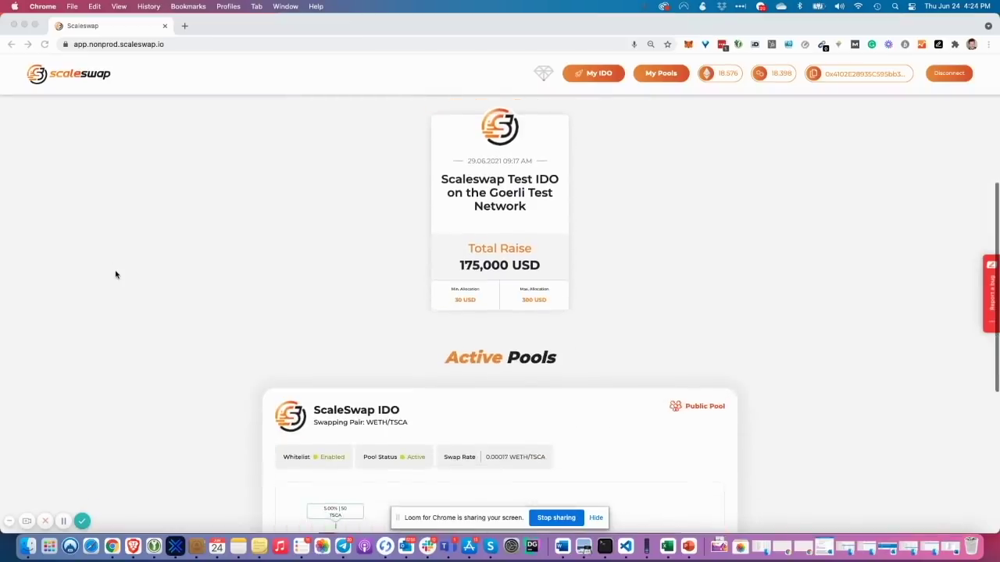
scroll(116, 275, "up", 1)
scroll(116, 275, "down", 4)
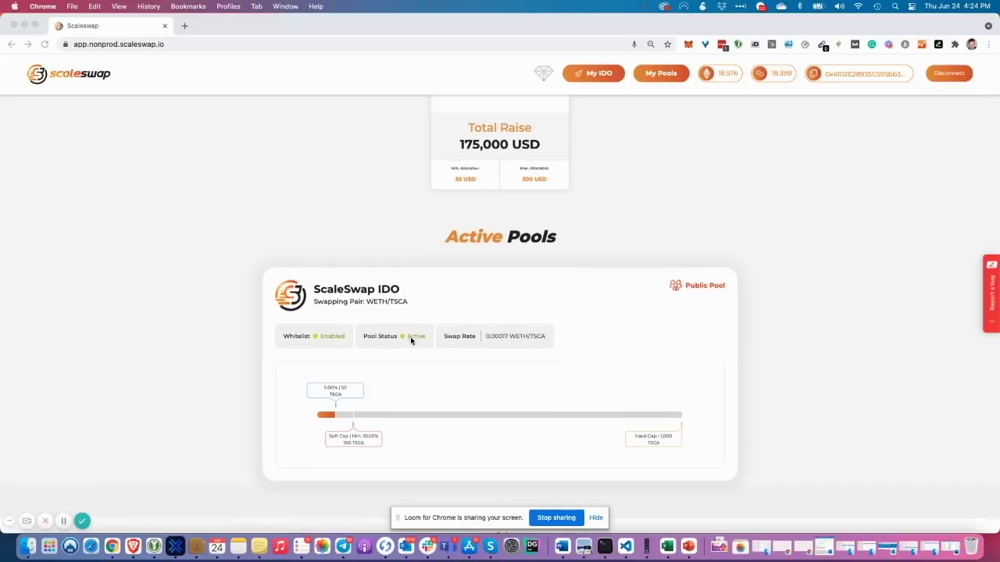
scroll(408, 328, "up", 1)
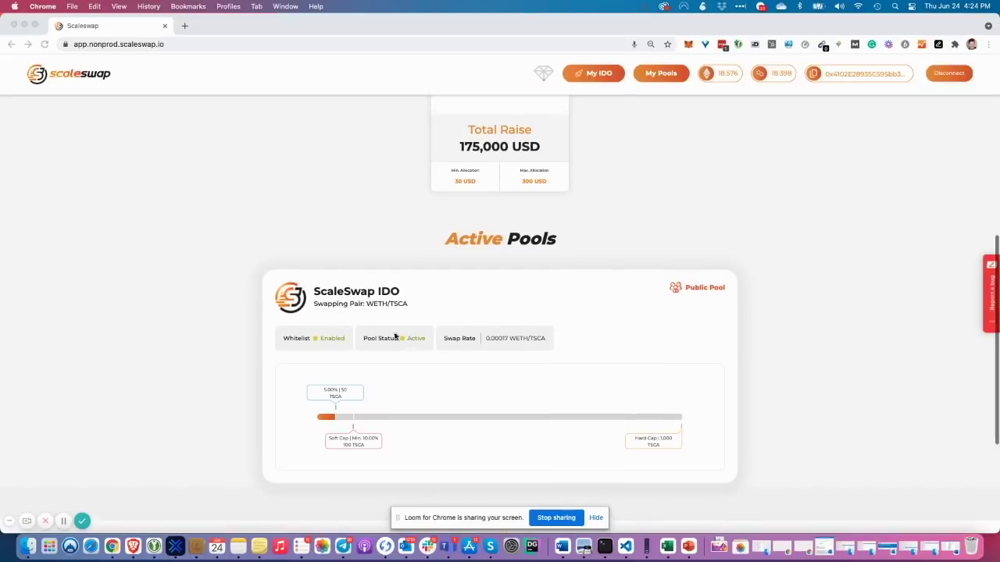
left_click(410, 252)
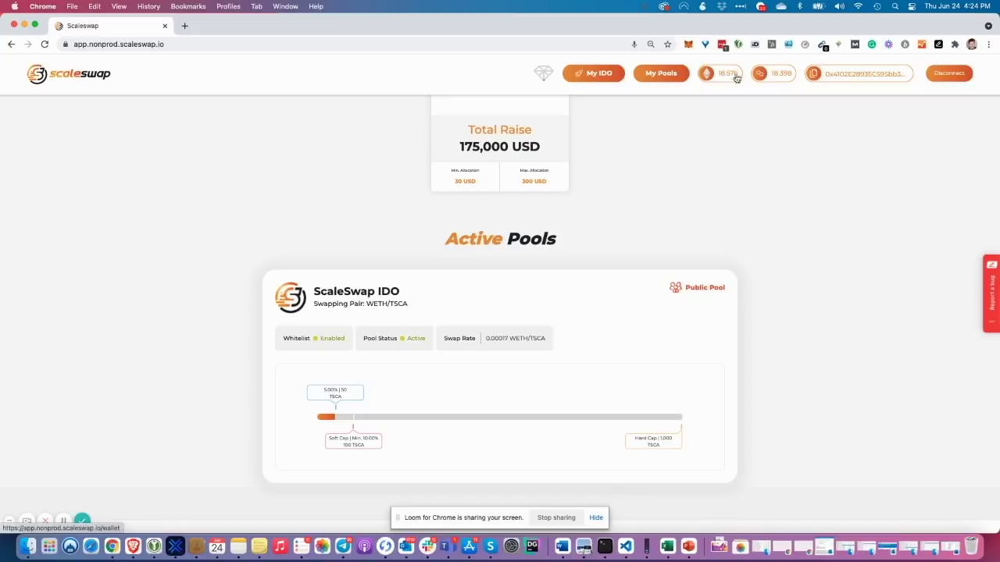
- Transfer 1 ETH from Ethereum to Polygon on the wallet page and confirm the transaction in MetaMask
left_click(771, 78)
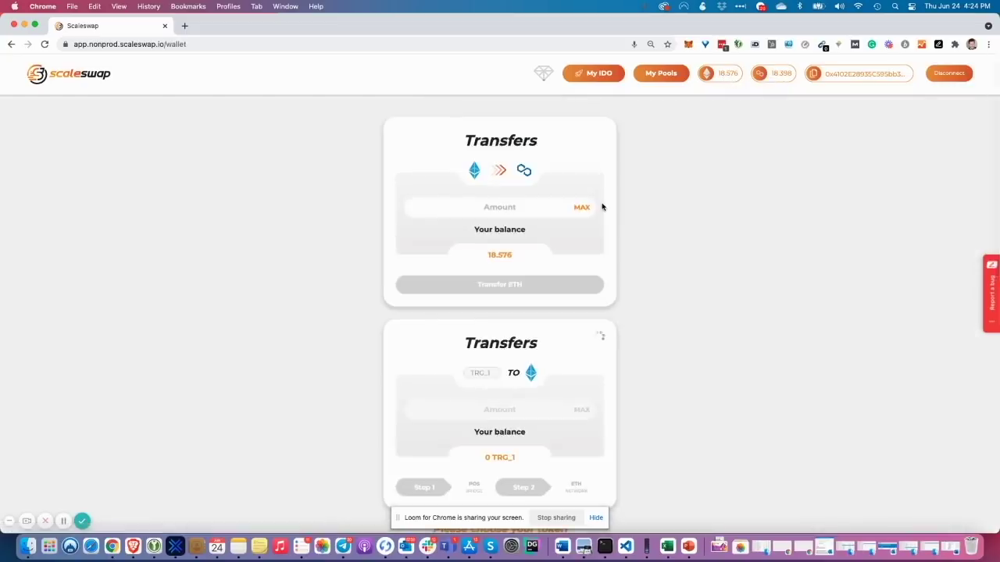
left_click(523, 203)
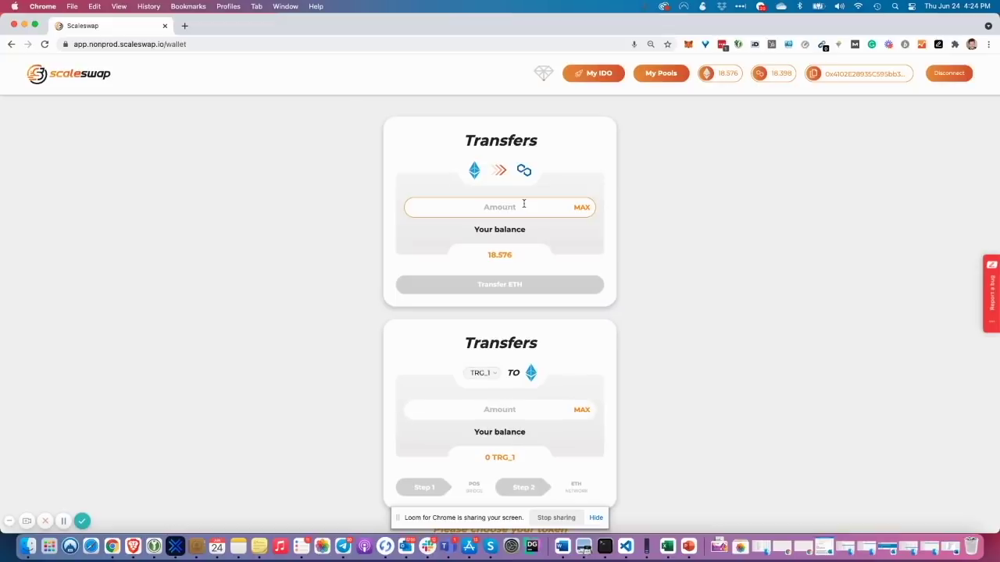
type("1")
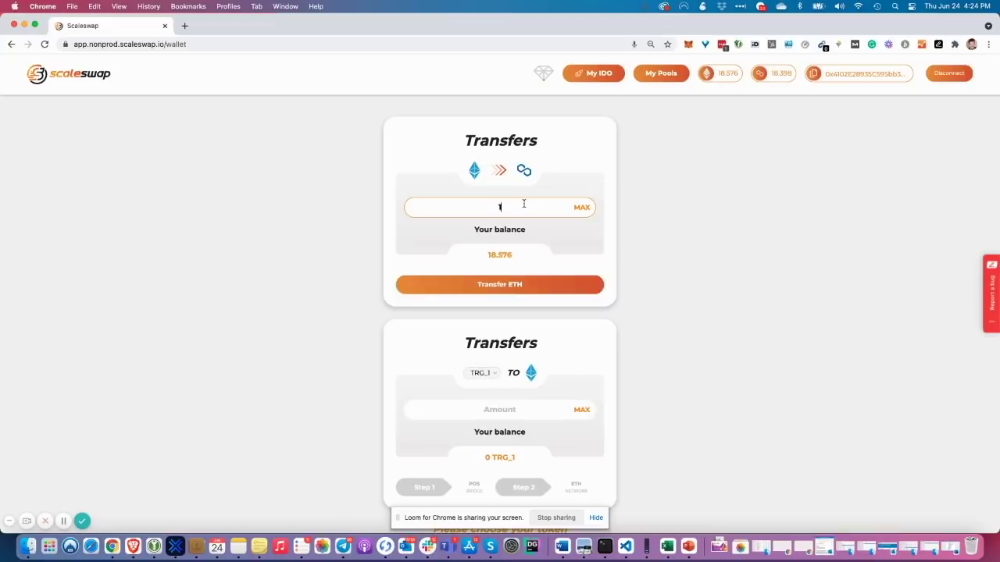
left_click(508, 289)
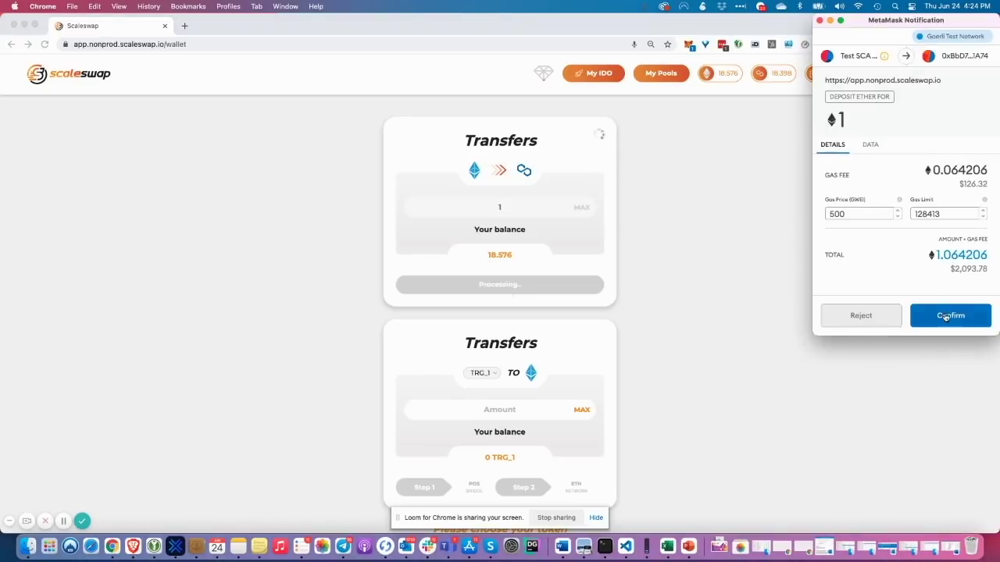
left_click(945, 316)
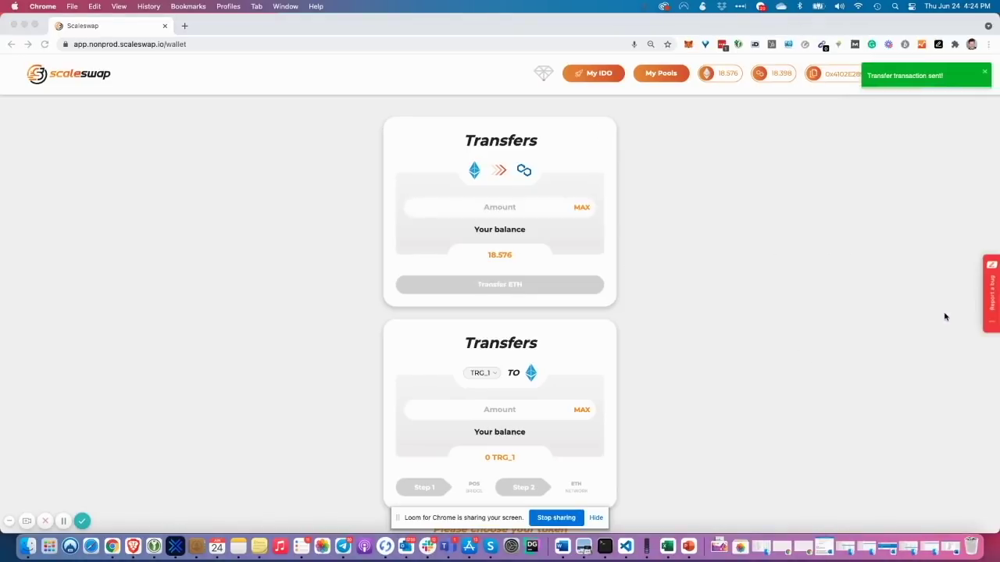
- Check the initiated transfers and ETH transactions for the transfer to Polygon
scroll(645, 326, "down", 7)
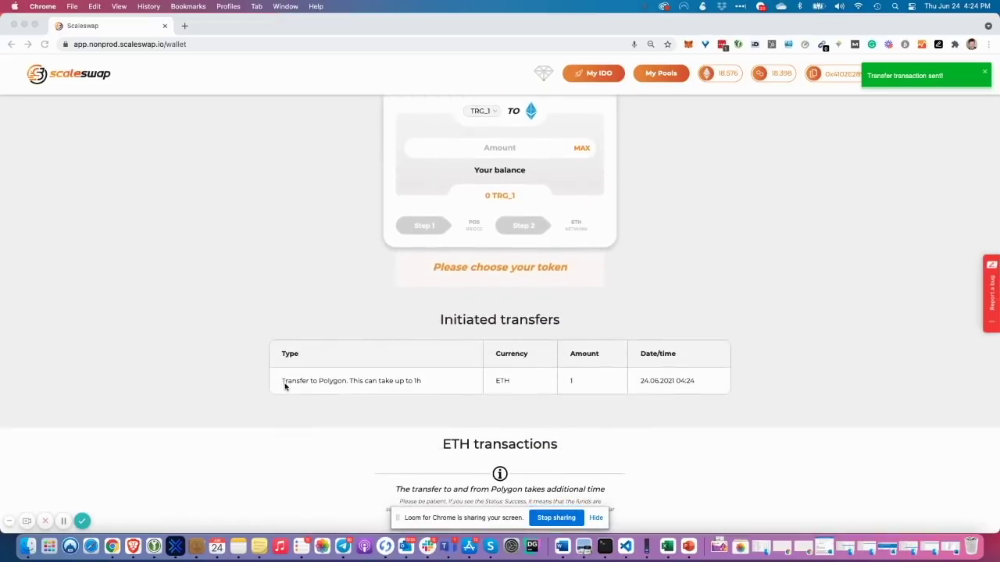
scroll(287, 388, "down", 1)
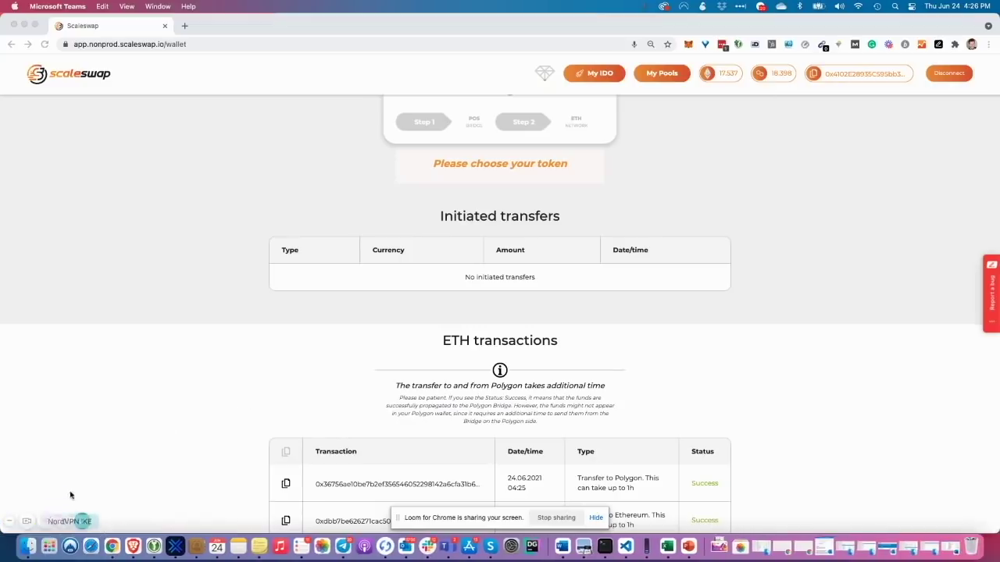
left_click(63, 520)
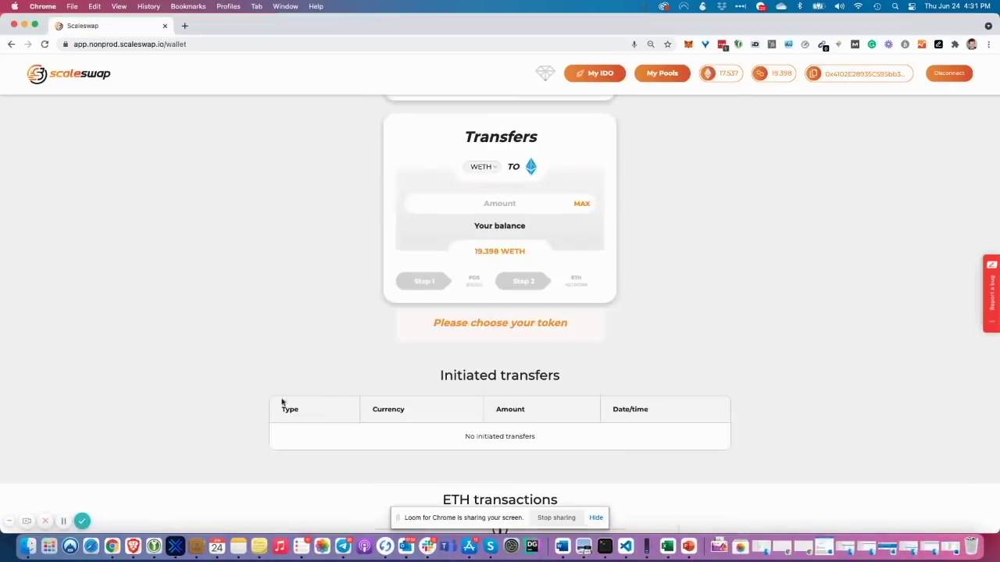
scroll(339, 379, "up", 2)
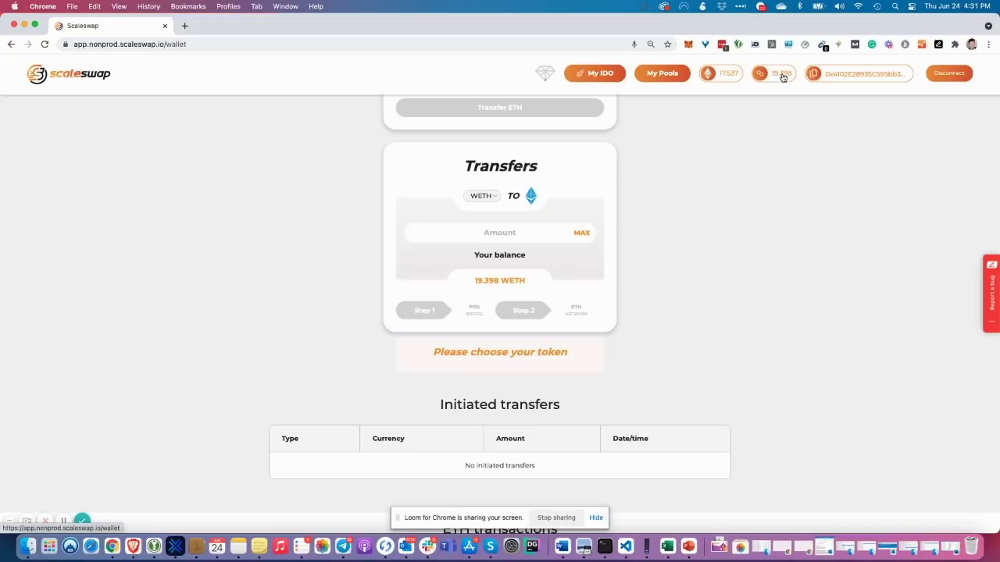
- Return to the active pools and open the ScaleSwap IDO pool's detail page
left_click(783, 76)
scroll(505, 245, "down", 1)
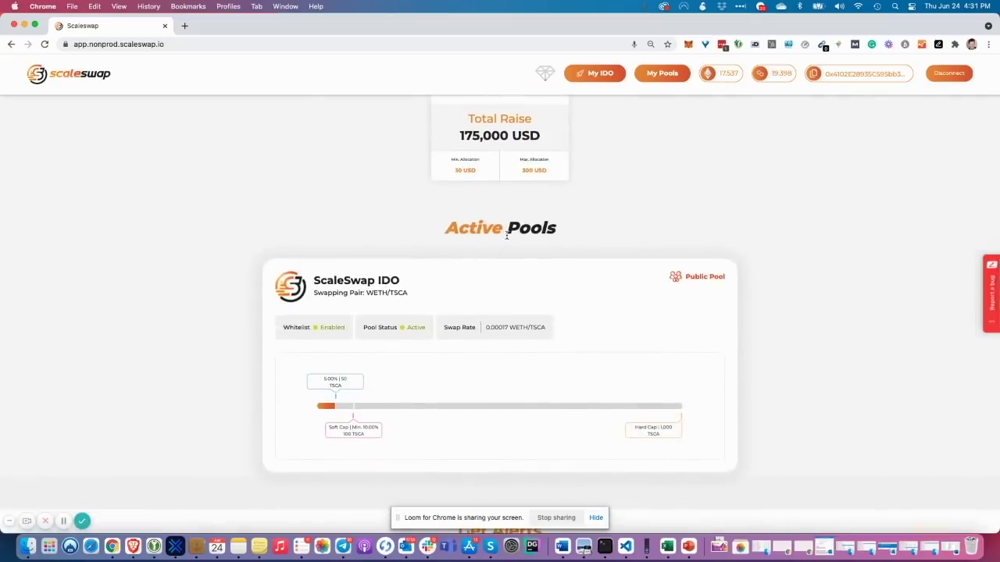
left_click(372, 285)
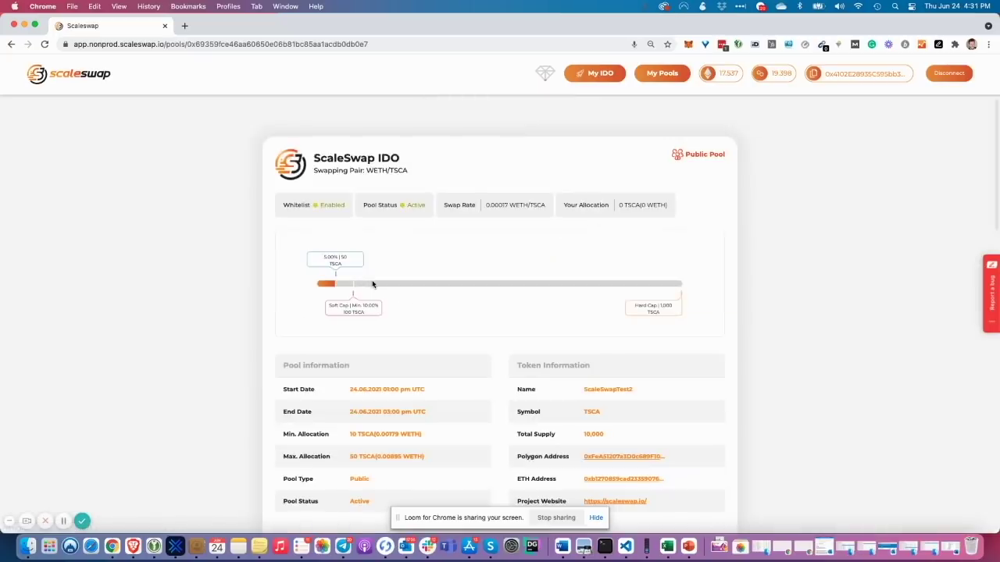
- Review the pool's swap rate, allocation limits, dates, token information and whitelist status
scroll(375, 320, "down", 1)
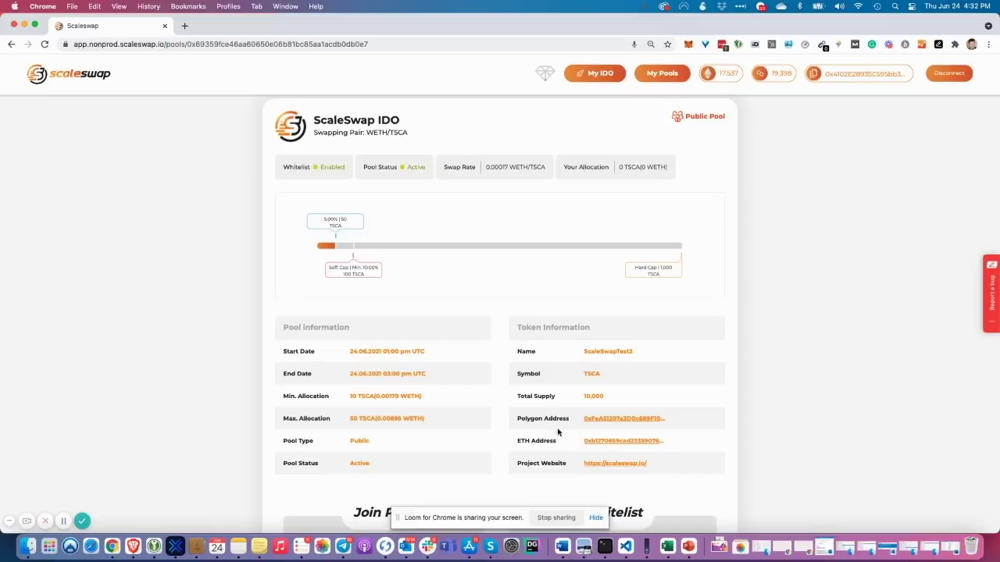
scroll(550, 431, "up", 3)
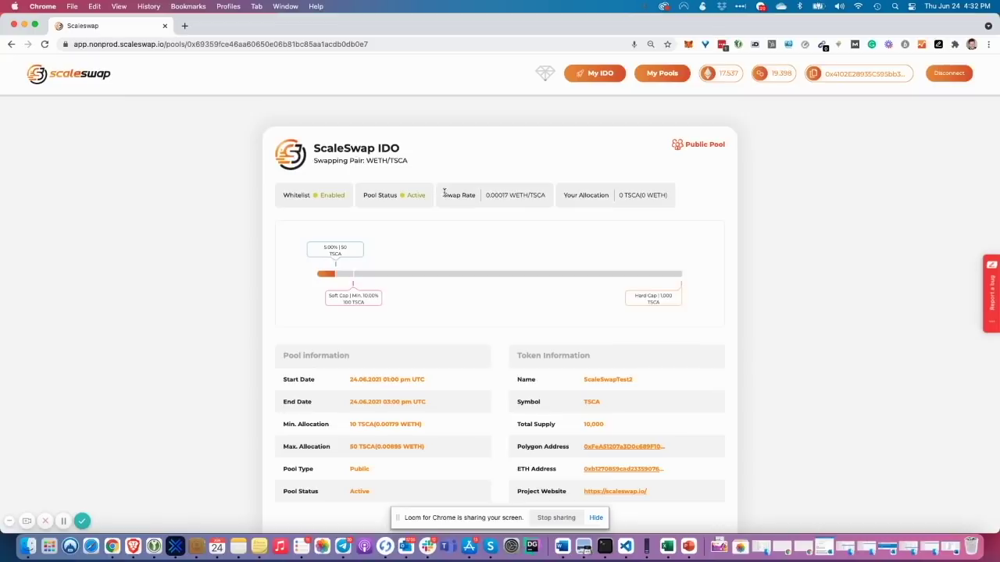
left_click_drag(445, 194, 550, 200)
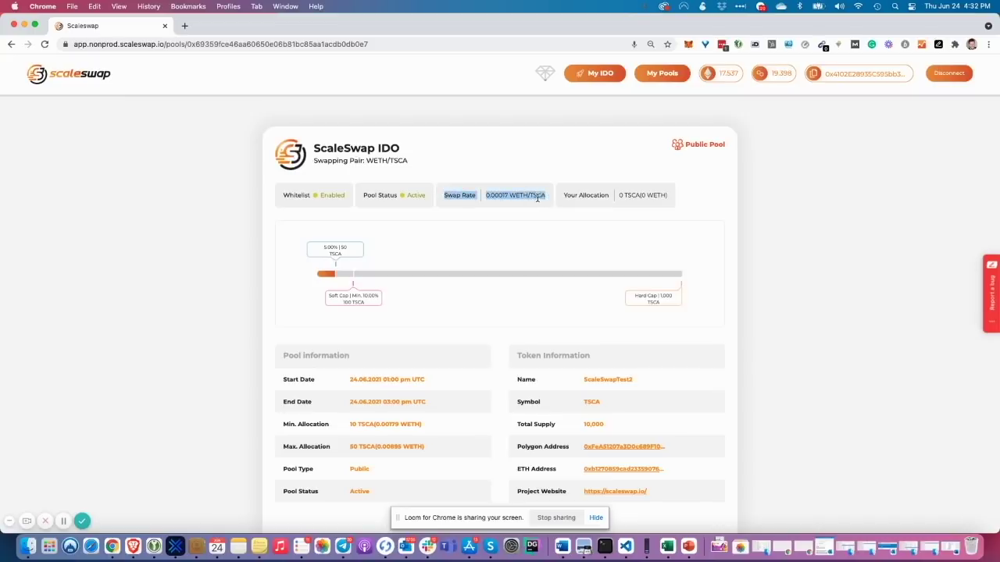
left_click(542, 203)
scroll(489, 255, "down", 2)
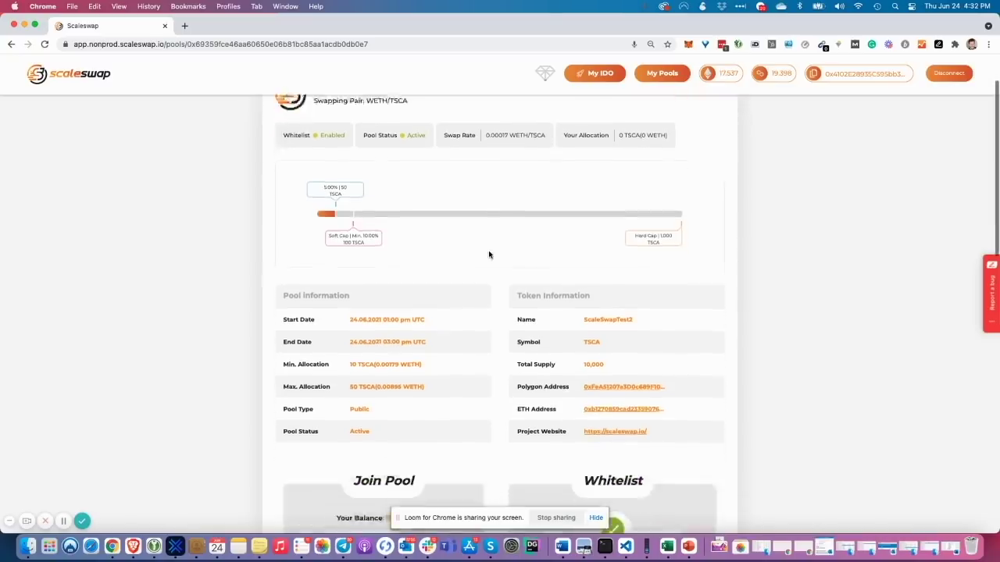
scroll(489, 255, "down", 5)
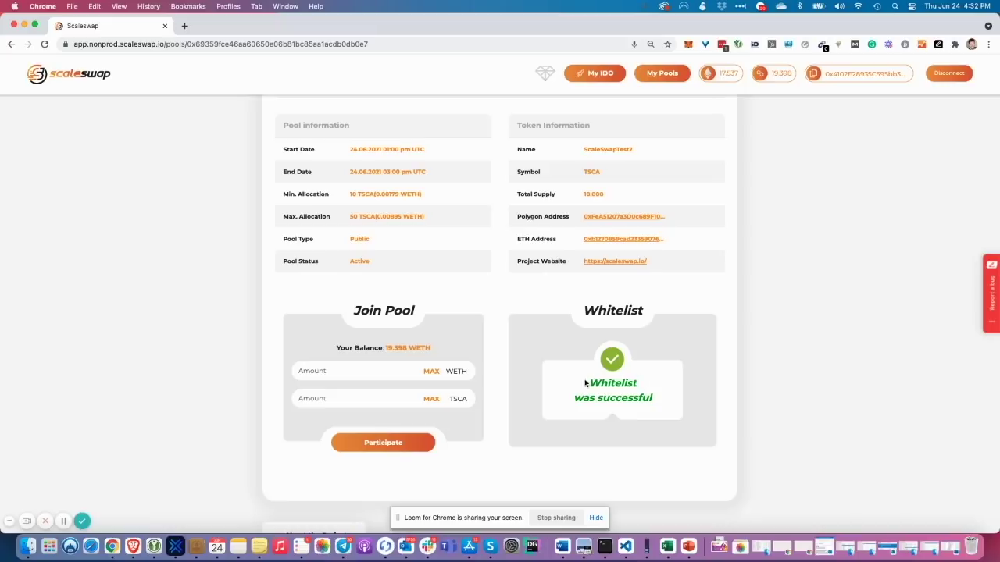
scroll(586, 384, "up", 1)
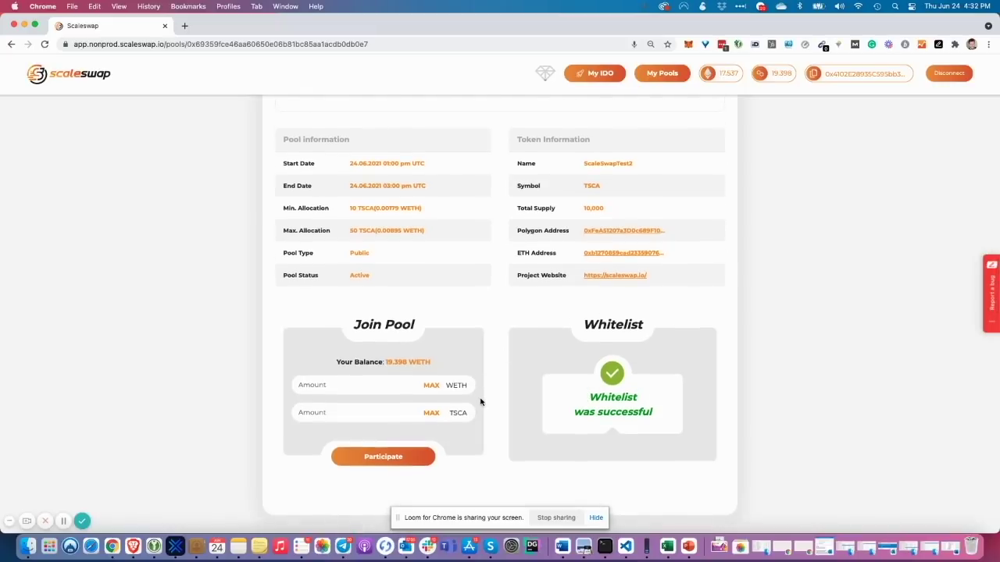
- Join the pool with the maximum allocation of 0.00895 WETH for 50 TSCA, sign the MetaMask request and dismiss the notification
left_click(430, 387)
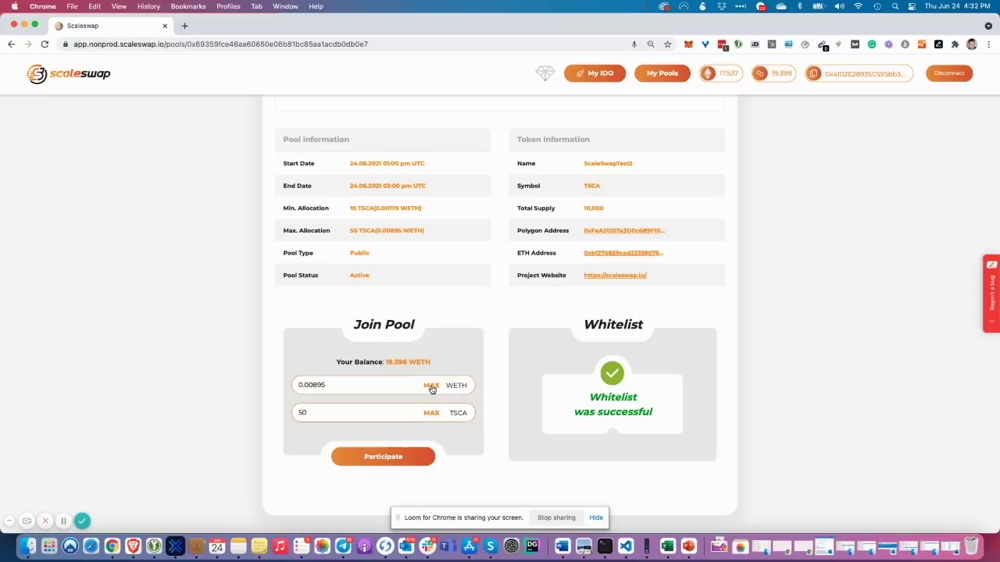
scroll(429, 412, "up", 1)
scroll(429, 411, "up", 1)
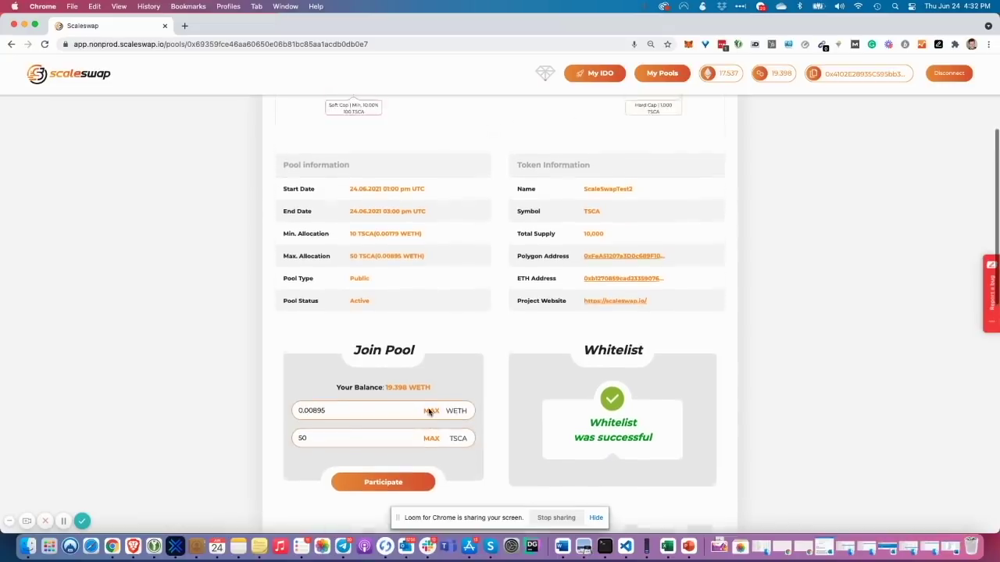
scroll(429, 412, "down", 1)
scroll(429, 411, "down", 1)
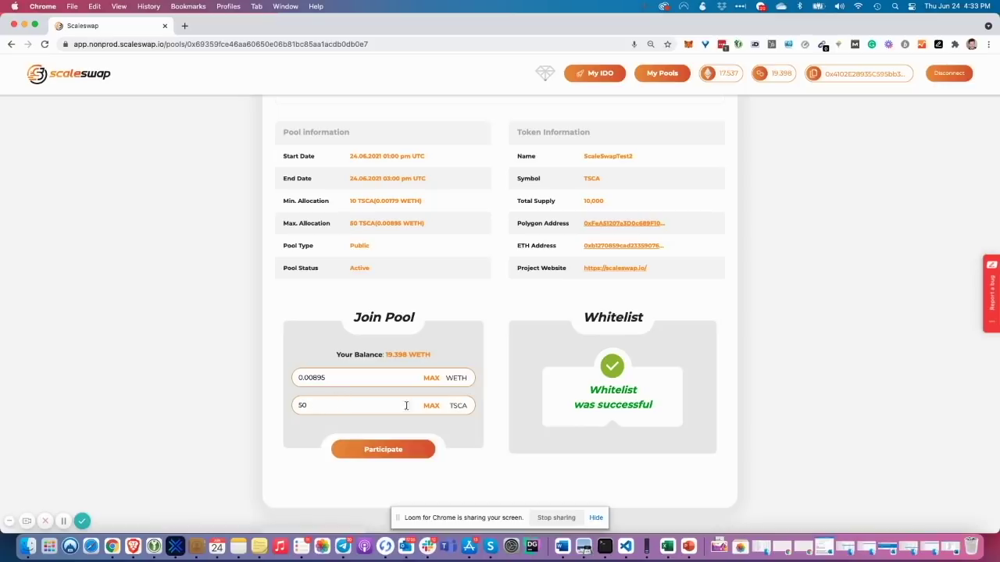
left_click(392, 454)
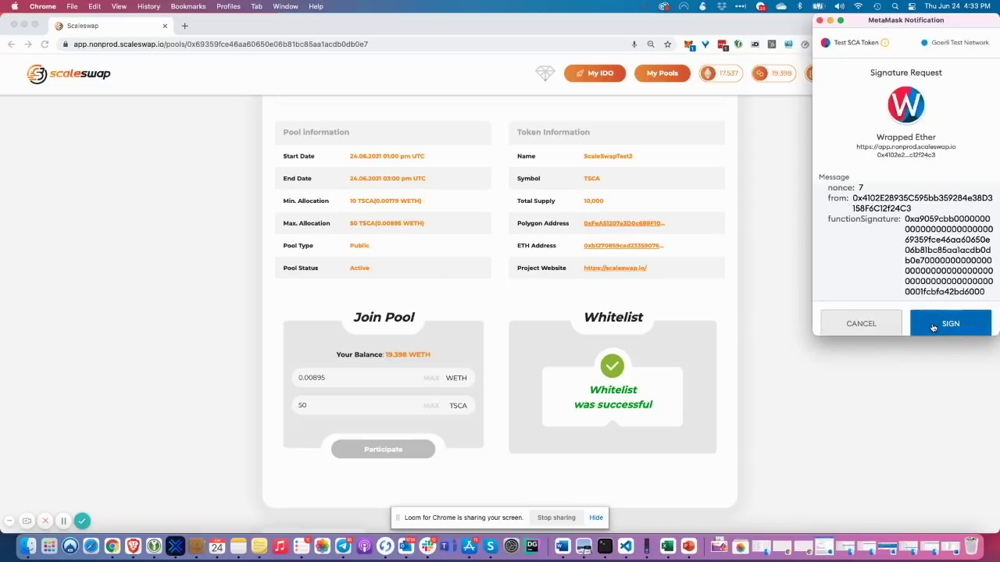
left_click(932, 327)
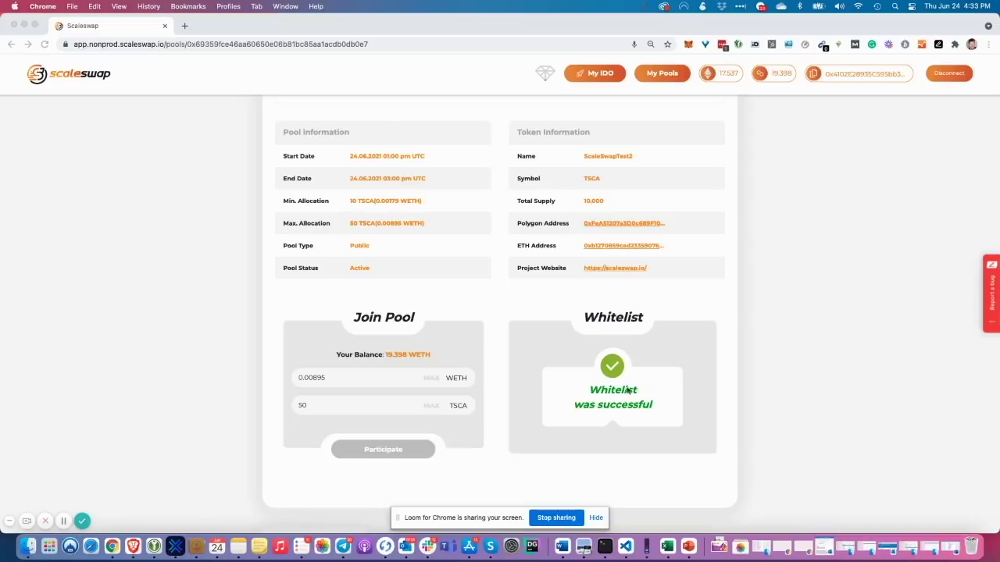
scroll(628, 390, "up", 1)
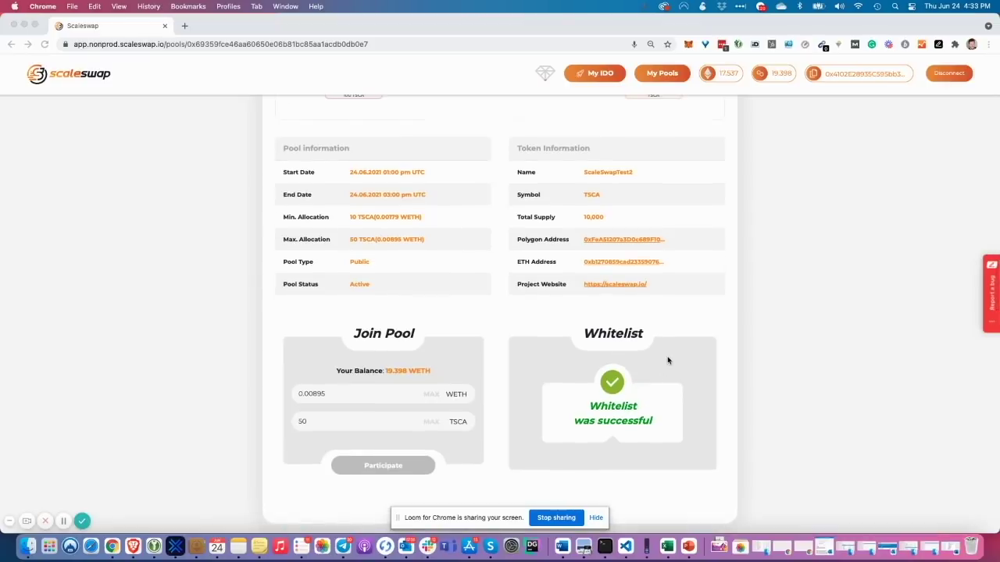
scroll(668, 360, "up", 1)
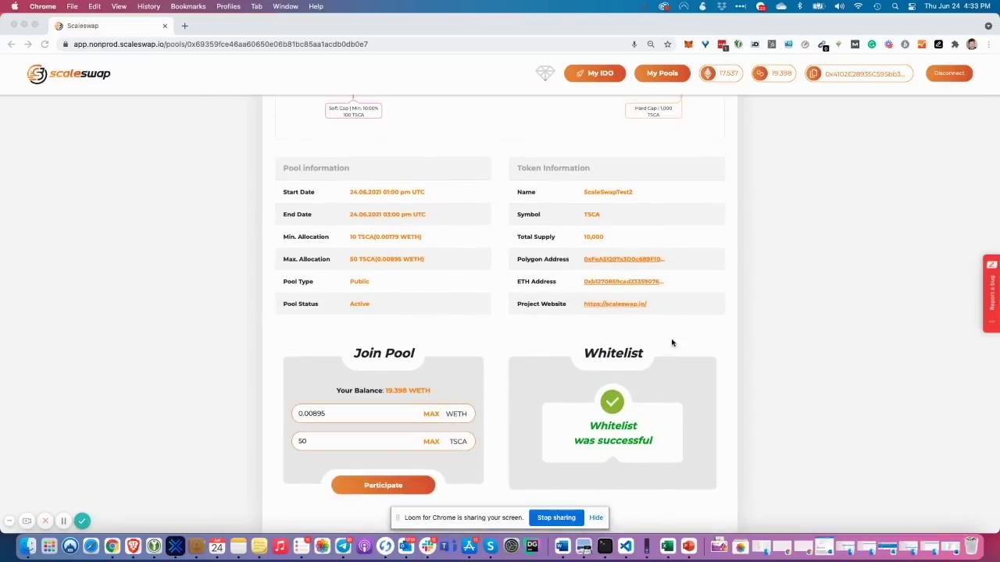
scroll(671, 337, "up", 2)
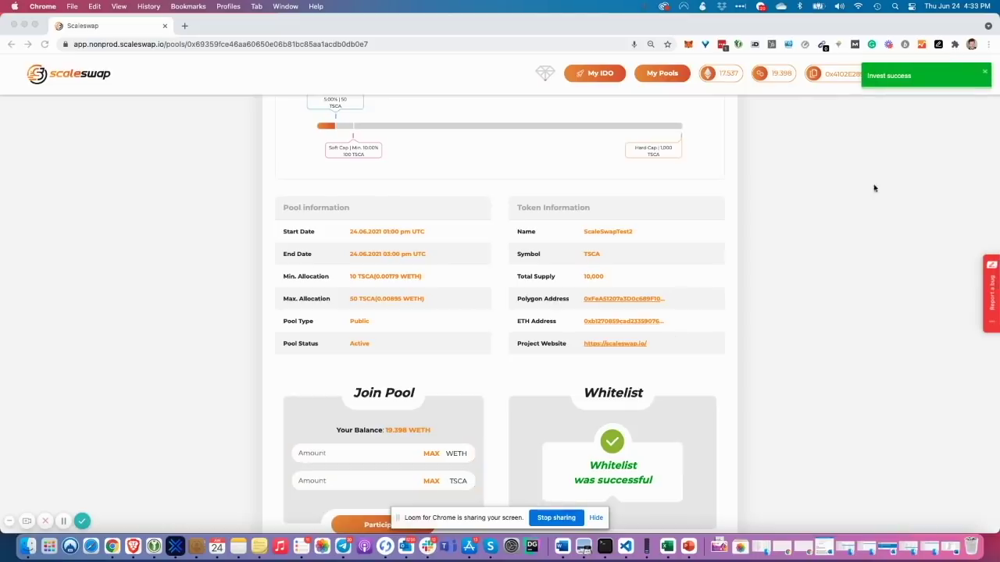
left_click(984, 75)
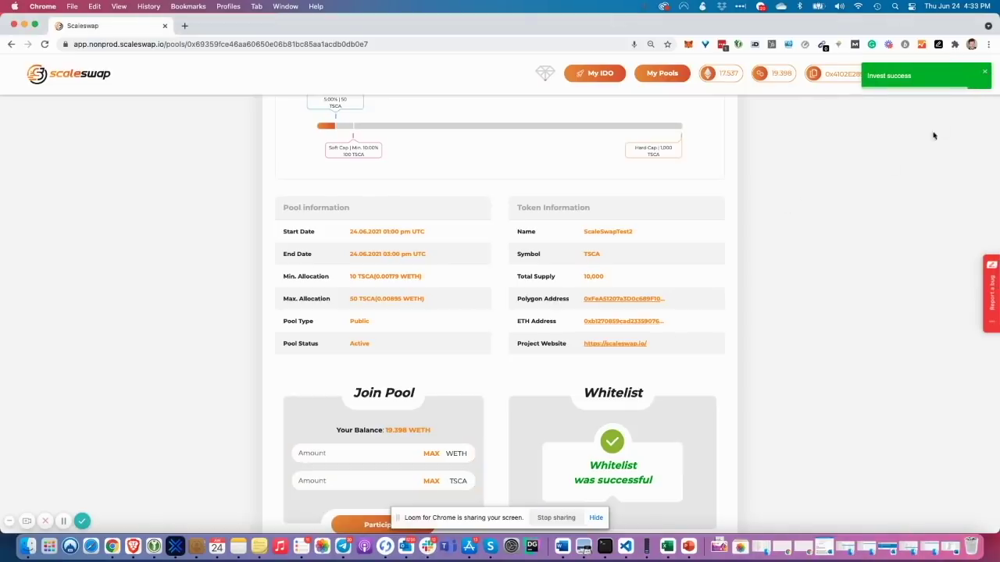
- Dismiss the investment notification and check the ScaleSwap IDO pool's fill progress, join section and own allocation
left_click(985, 71)
scroll(774, 217, "down", 2)
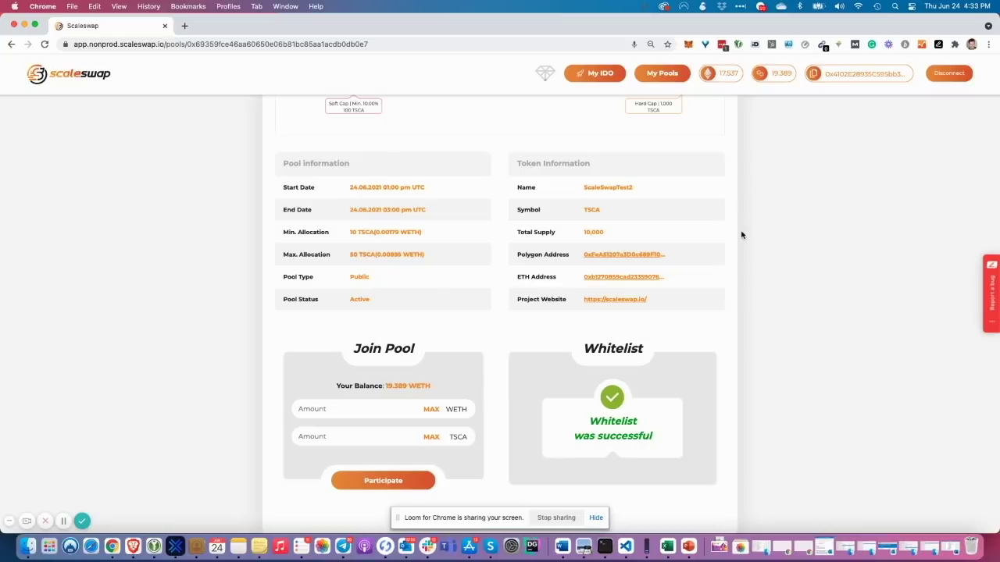
scroll(741, 235, "up", 5)
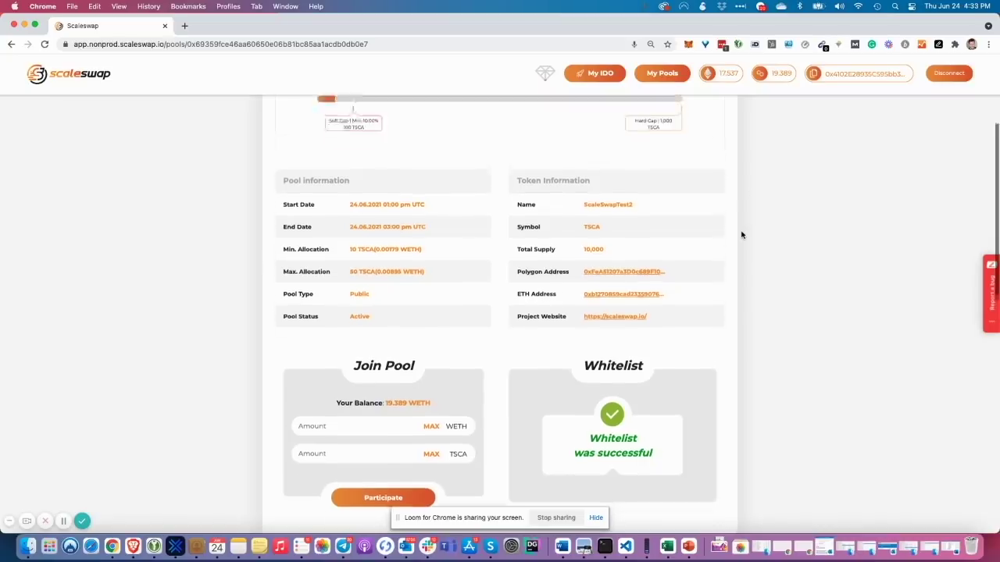
scroll(741, 234, "up", 1)
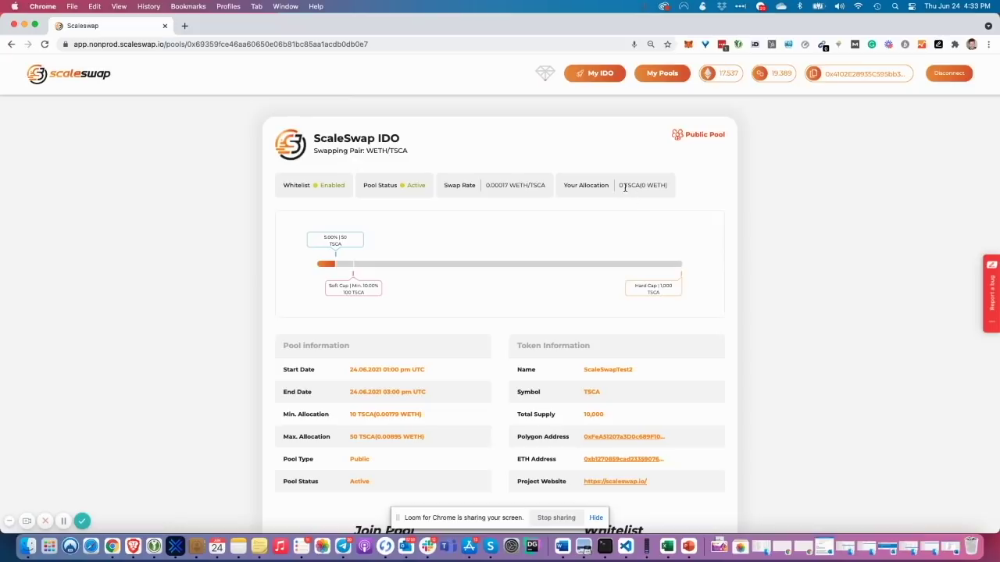
scroll(469, 312, "down", 10)
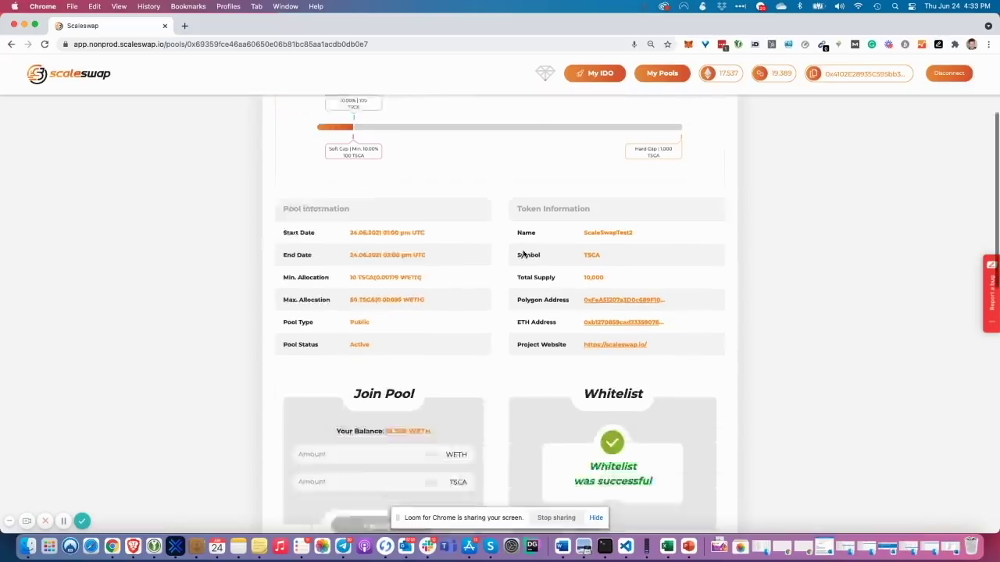
scroll(426, 322, "up", 1)
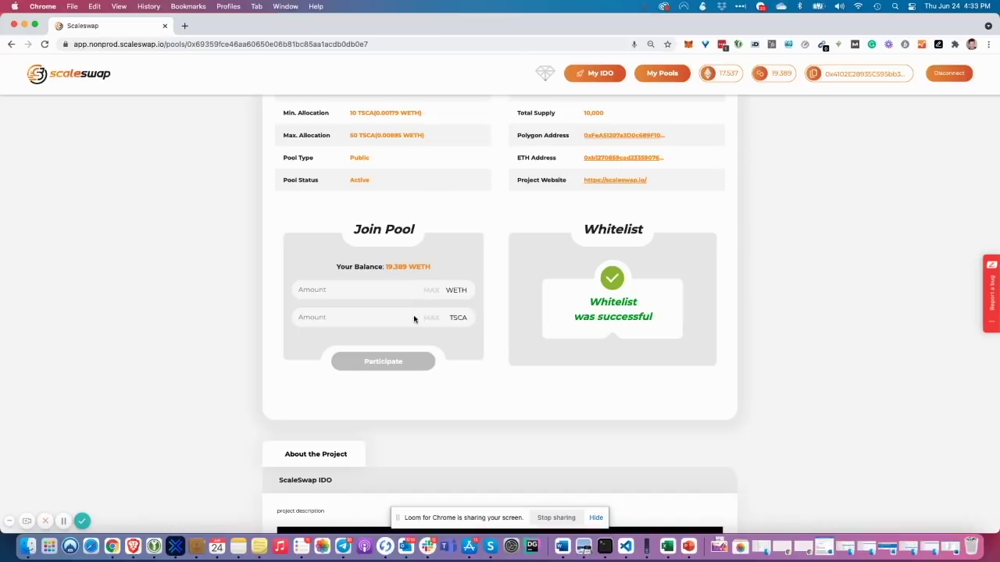
scroll(414, 320, "up", 1)
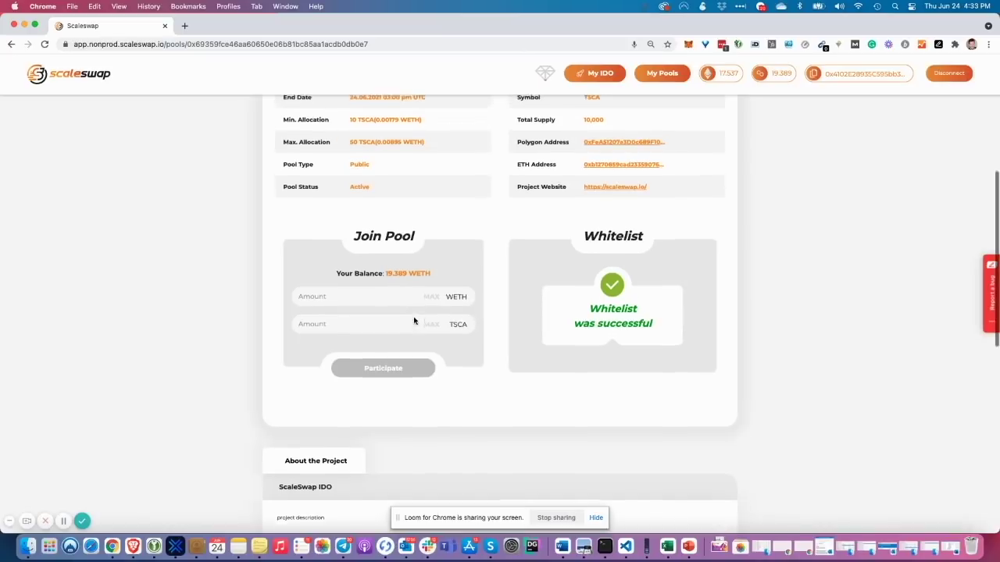
scroll(406, 320, "up", 10)
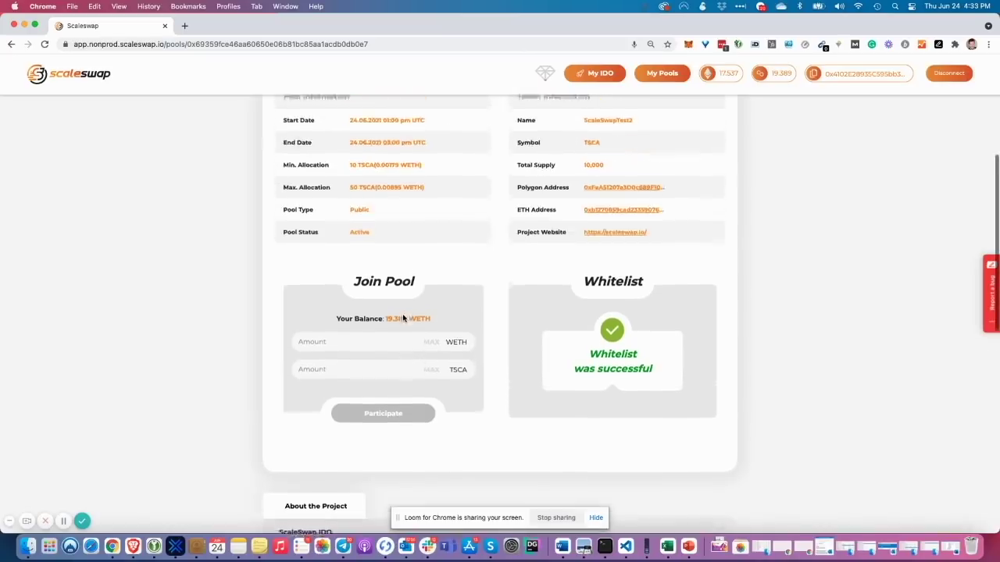
scroll(403, 315, "up", 2)
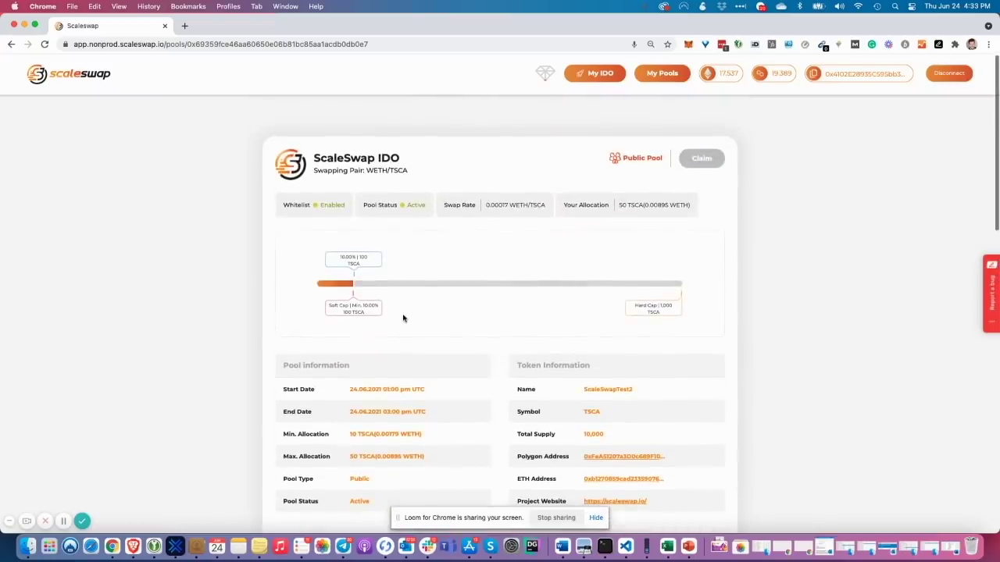
left_click_drag(567, 204, 694, 210)
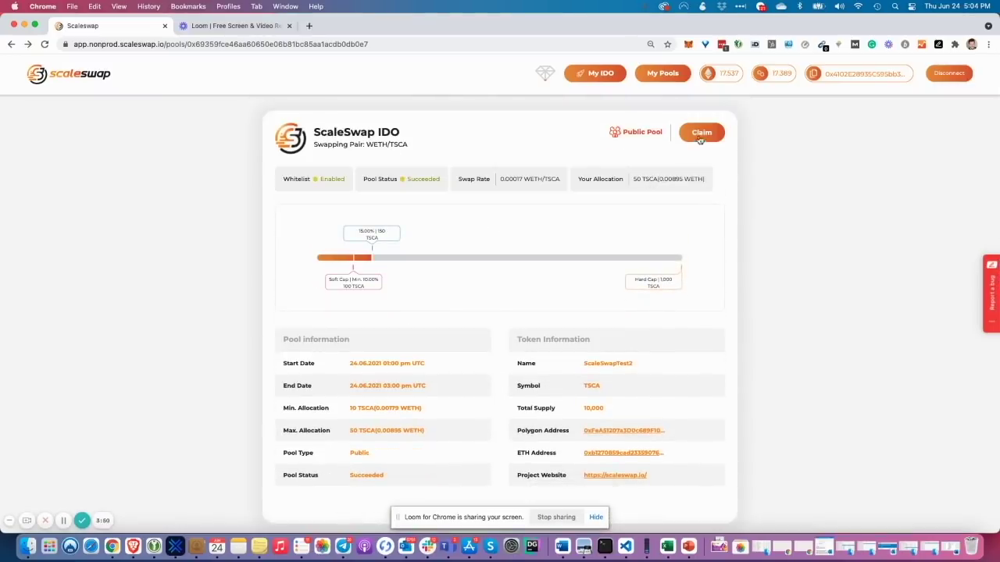
- Claim the allocated tokens of the succeeded ScaleSwap IDO pool and dismiss the notification
left_click(701, 134)
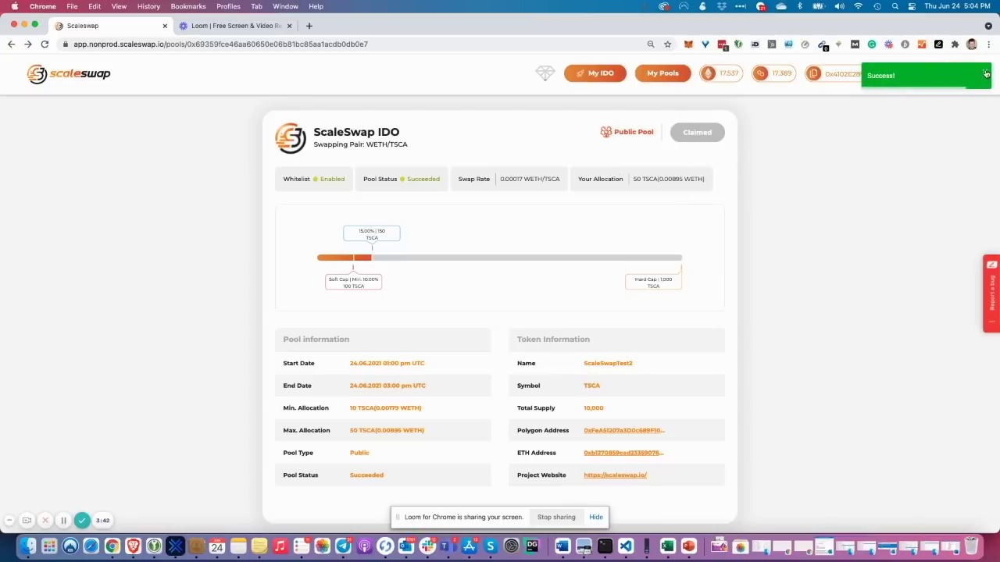
left_click(985, 72)
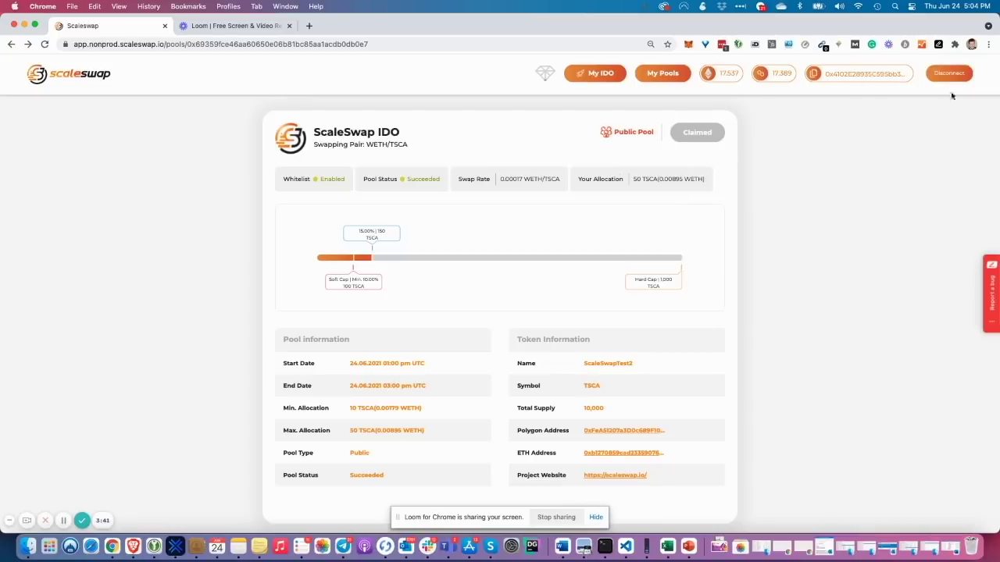
- Switch MetaMask from the Goerli Test Network to the Mumbai network and look through the wallet's assets
left_click(688, 44)
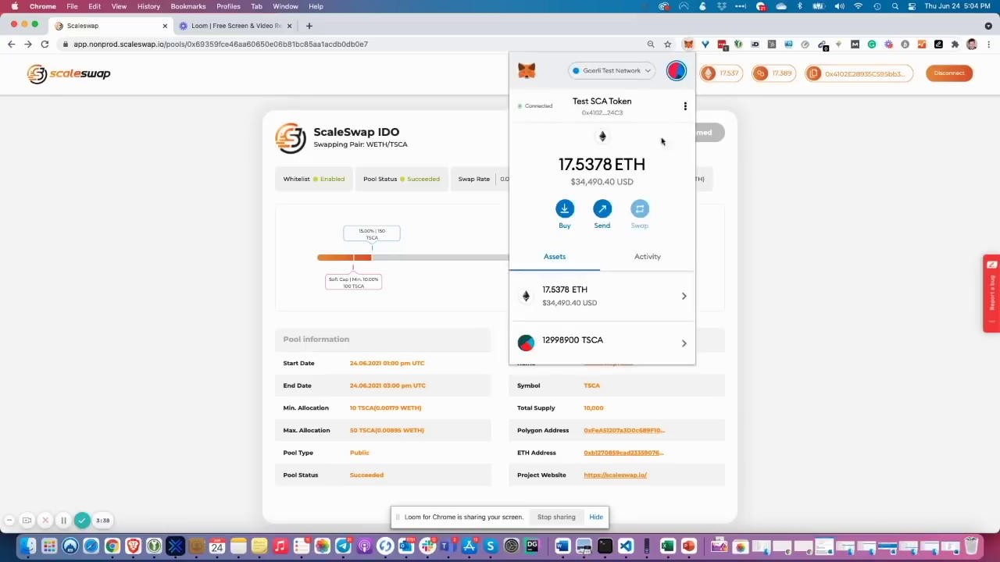
left_click(648, 72)
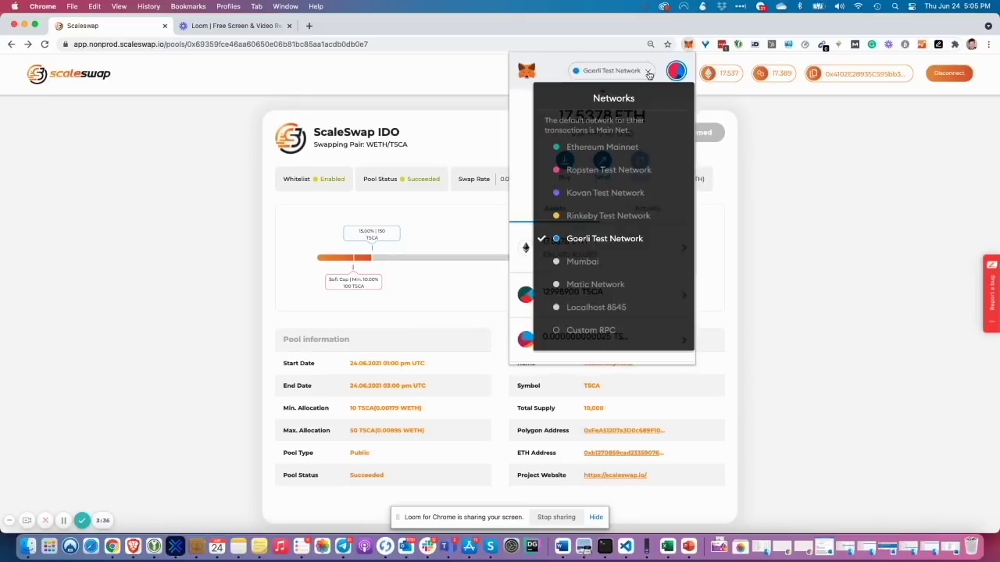
left_click(587, 264)
scroll(587, 283, "down", 1)
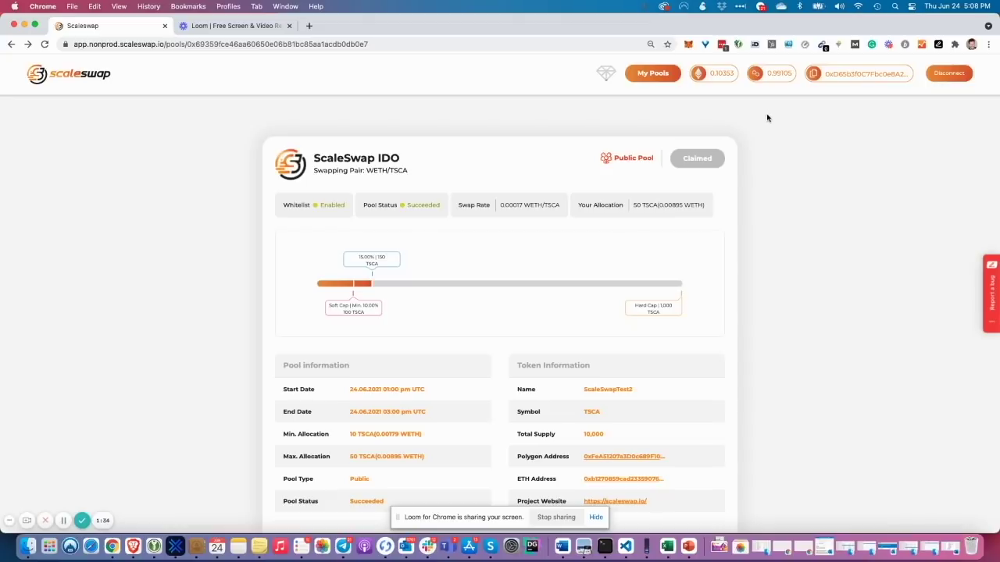
- Go to the wallet transfers and set up a transfer of the maximum 50 TSCA to Ethereum
left_click(763, 79)
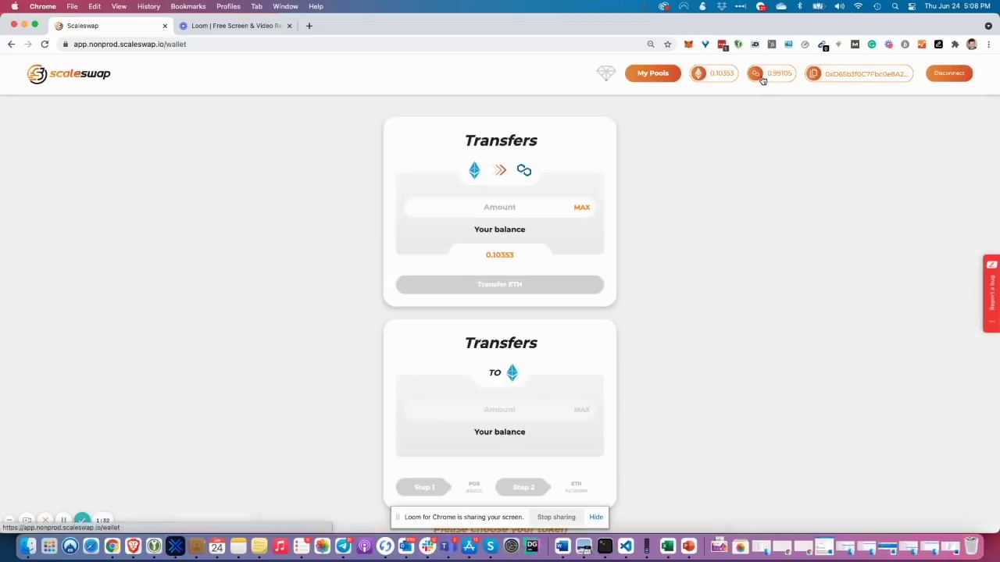
scroll(681, 210, "down", 3)
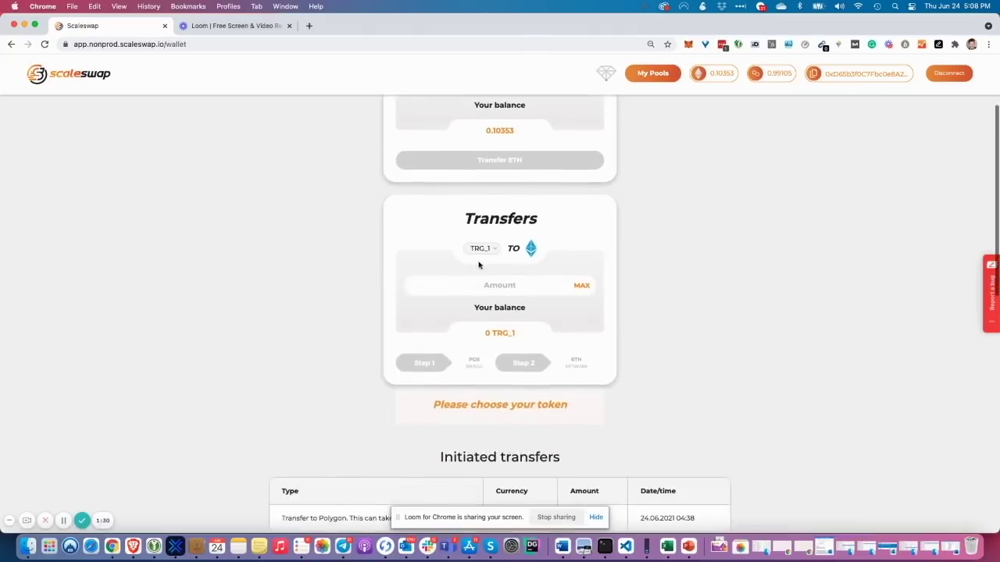
scroll(500, 239, "up", 1)
scroll(517, 226, "down", 1)
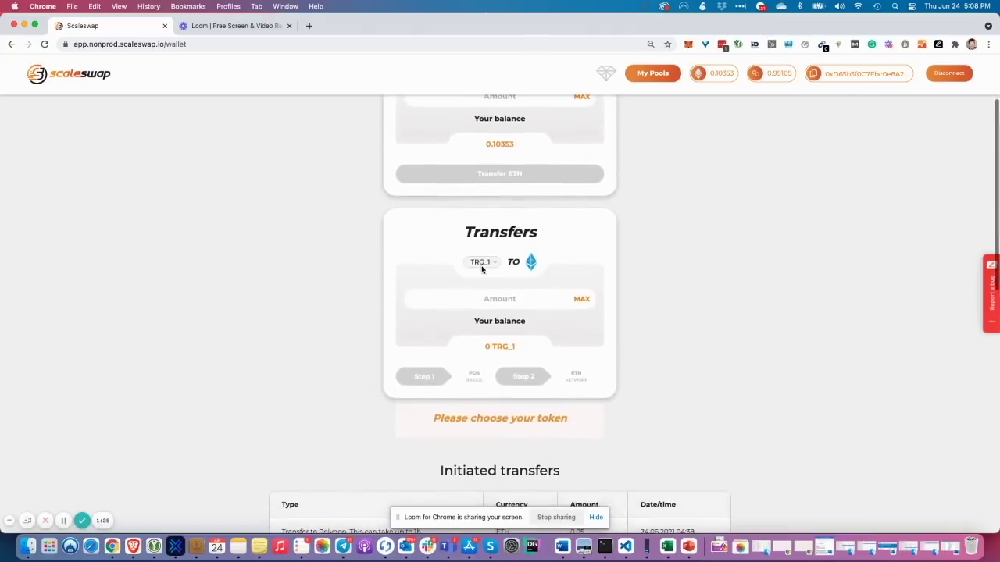
left_click(481, 265)
left_click(484, 273)
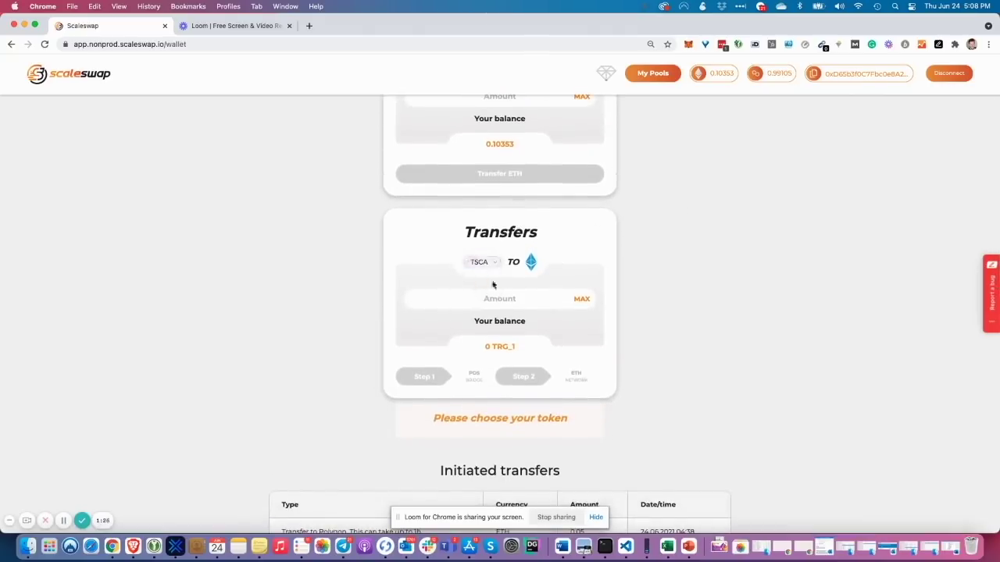
left_click(583, 302)
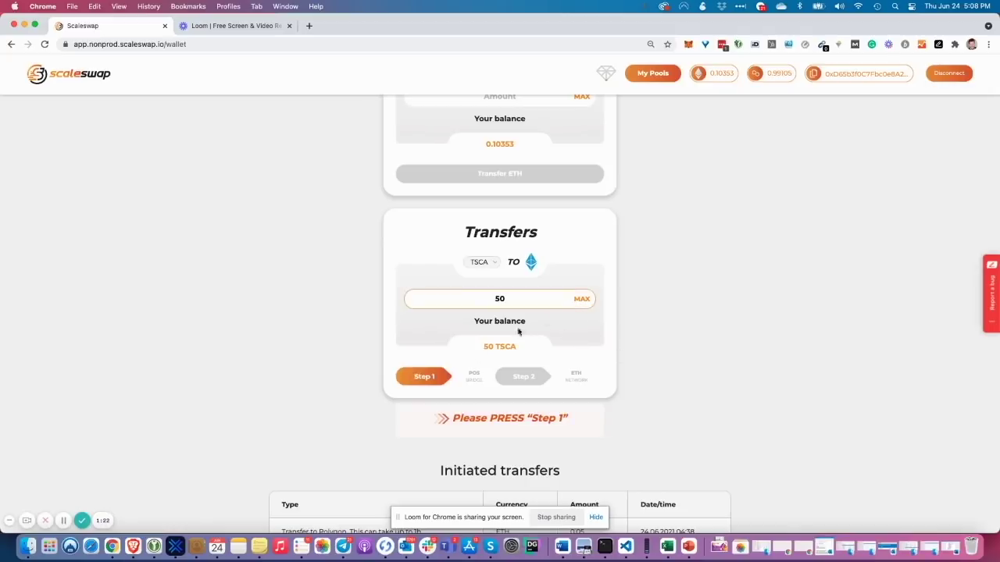
- Run Step 1 of the 50 TSCA transfer to Ethereum and sign the MetaMask signature request
scroll(436, 375, "up", 1)
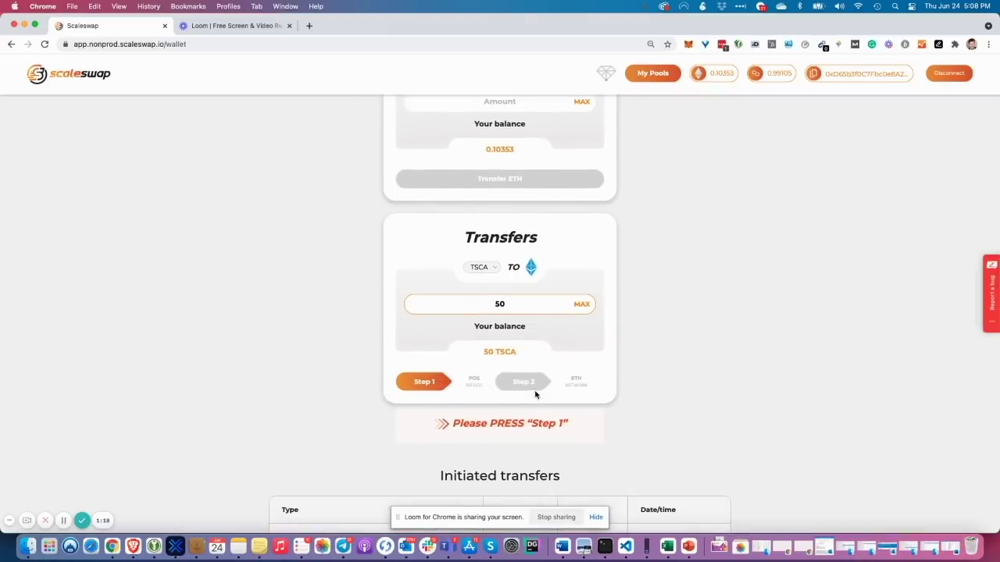
scroll(475, 395, "down", 1)
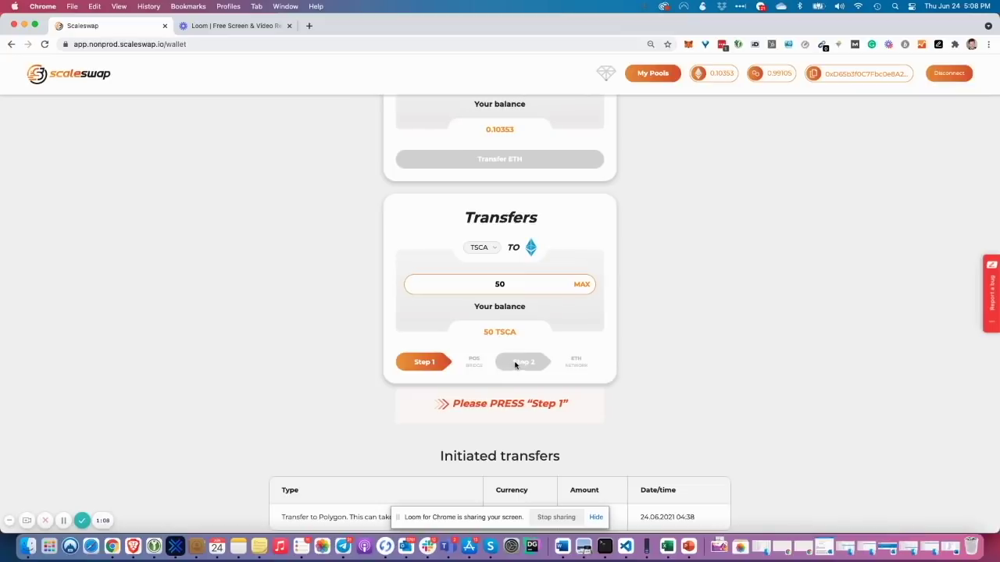
scroll(571, 364, "up", 1)
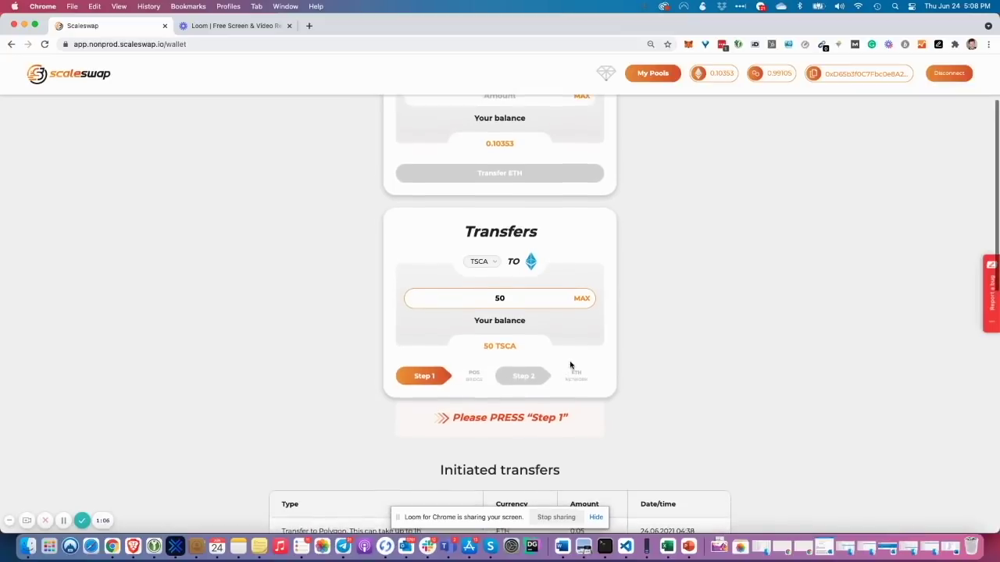
left_click(430, 380)
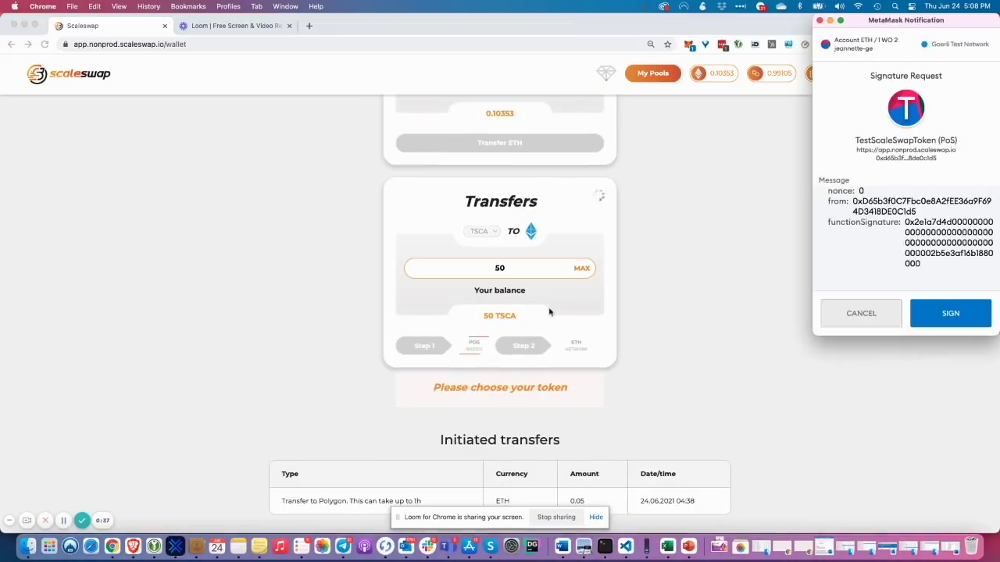
left_click(941, 321)
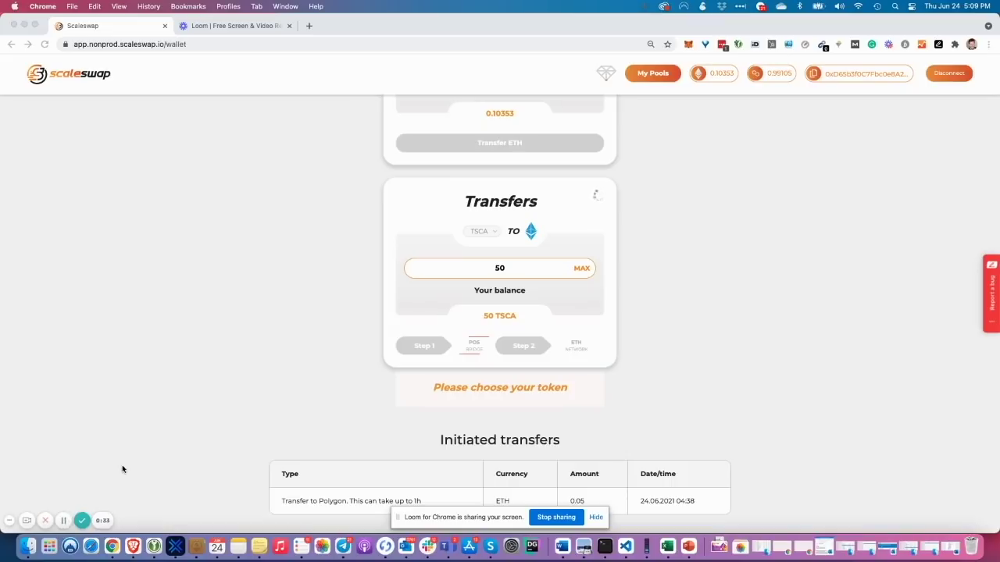
- Check the initiated transfers, run Step 2 of the TSCA transfer once available, and confirm the contract interaction in MetaMask
scroll(122, 469, "down", 3)
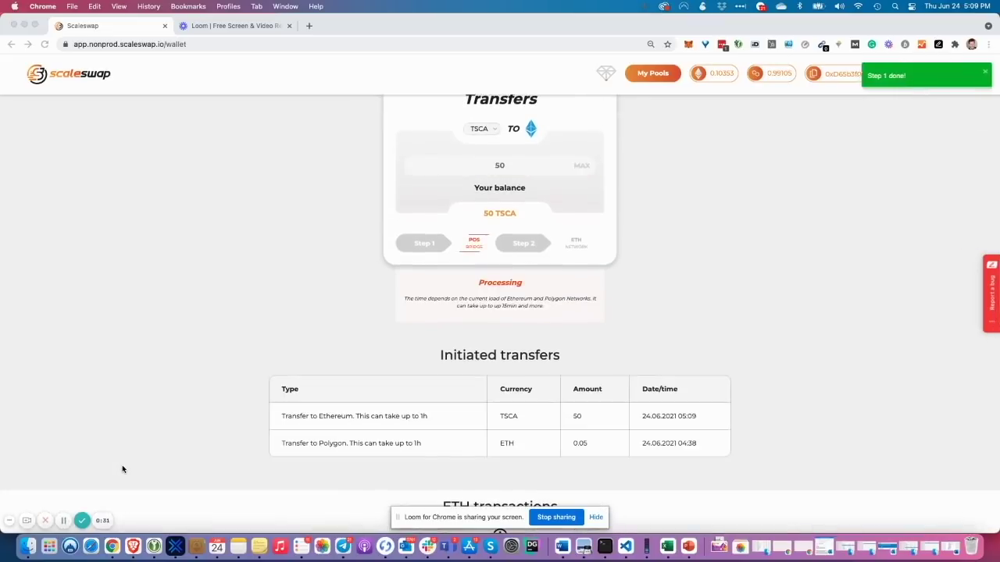
scroll(122, 468, "down", 1)
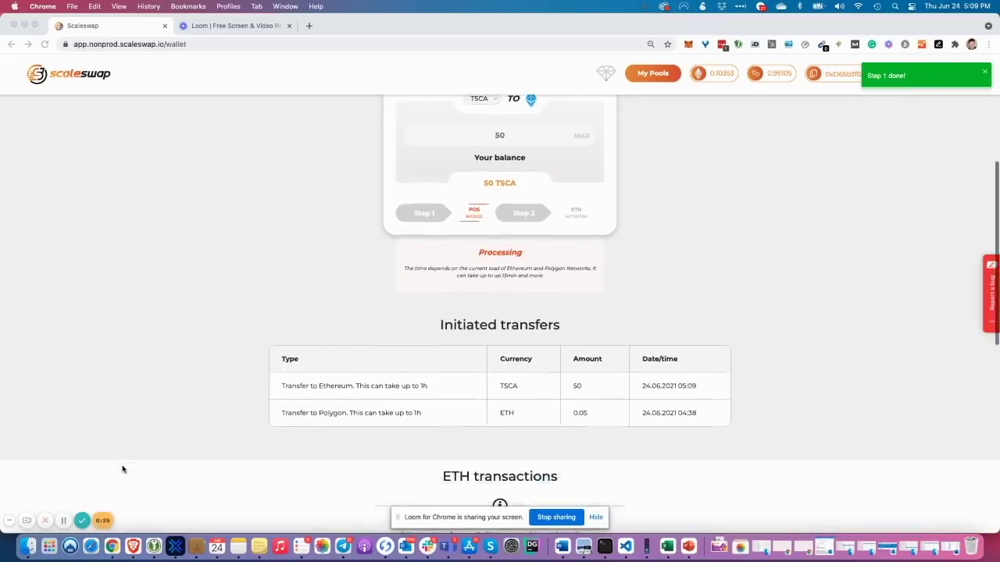
scroll(300, 389, "down", 1)
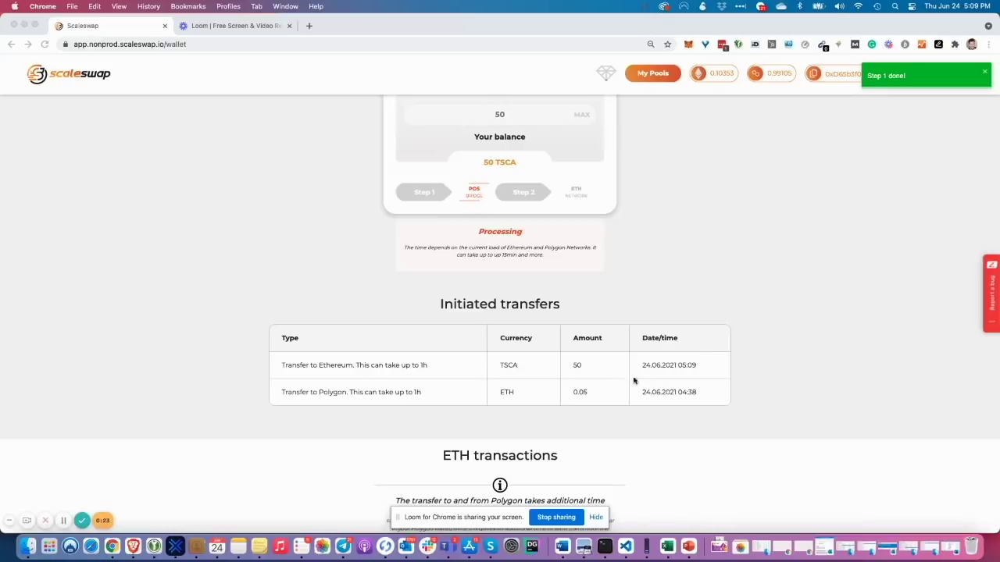
scroll(622, 390, "down", 1)
scroll(619, 389, "down", 3)
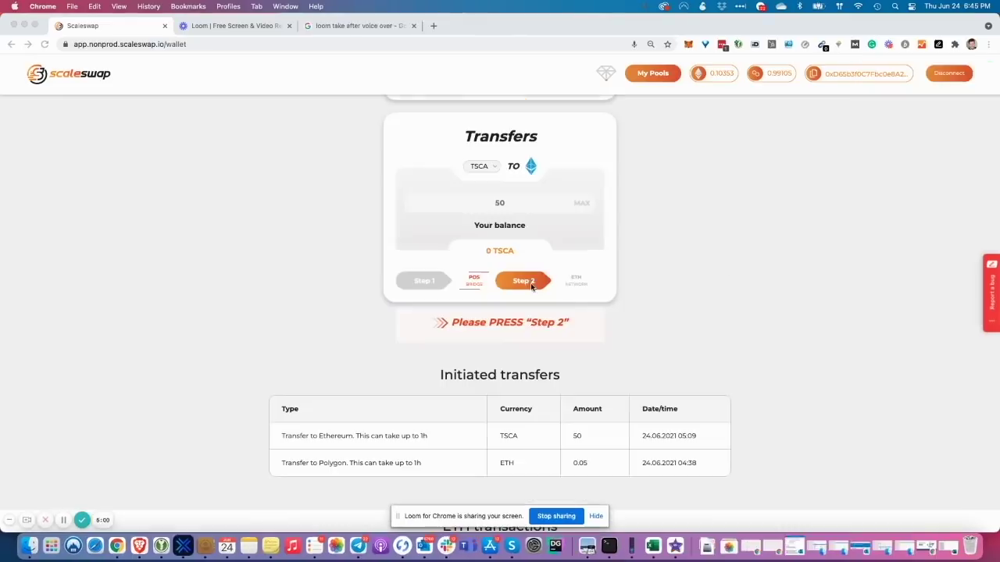
left_click(521, 282)
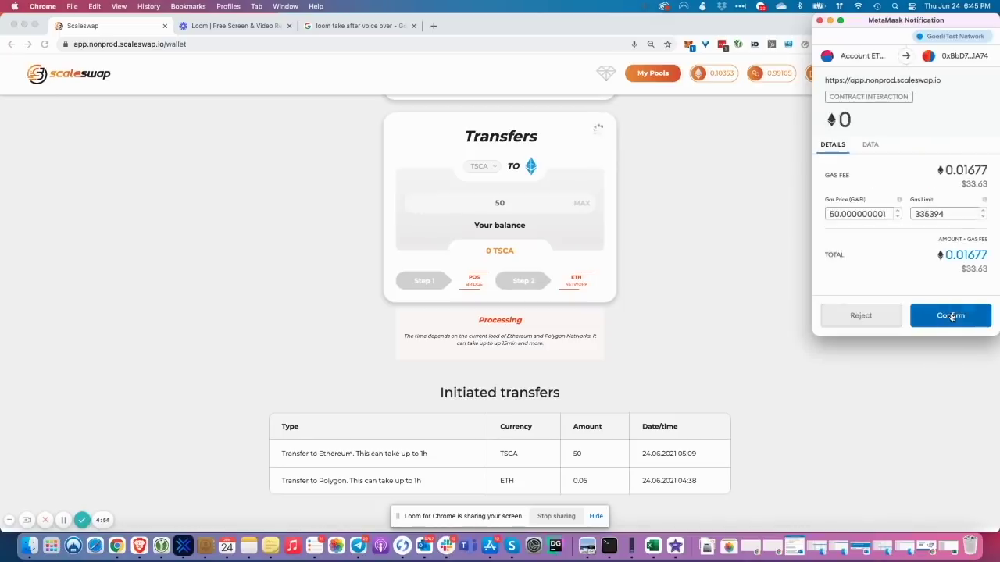
left_click(951, 317)
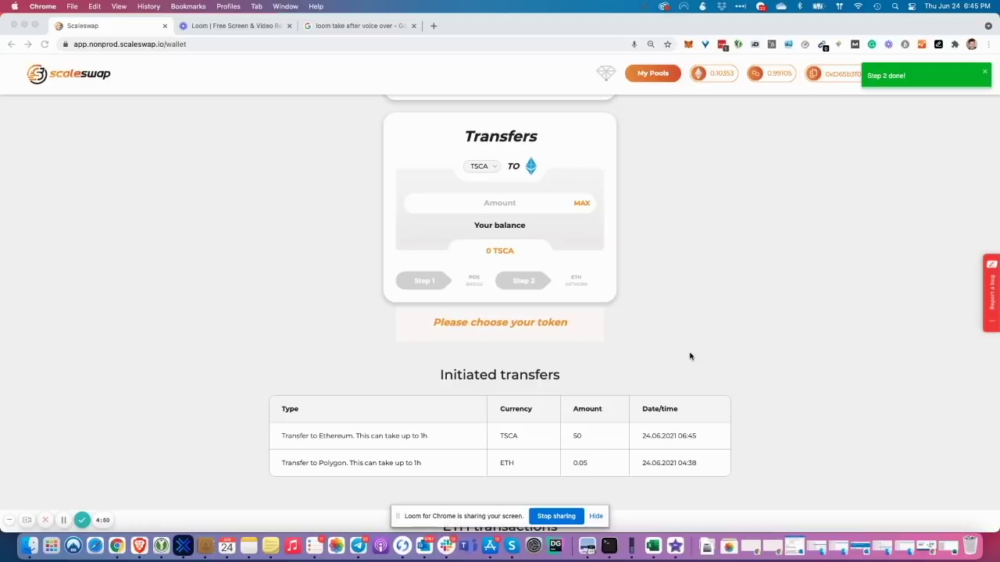
- Check the initiated transfers and the status of the latest transfer to Ethereum among the ETH transactions
scroll(689, 356, "down", 1)
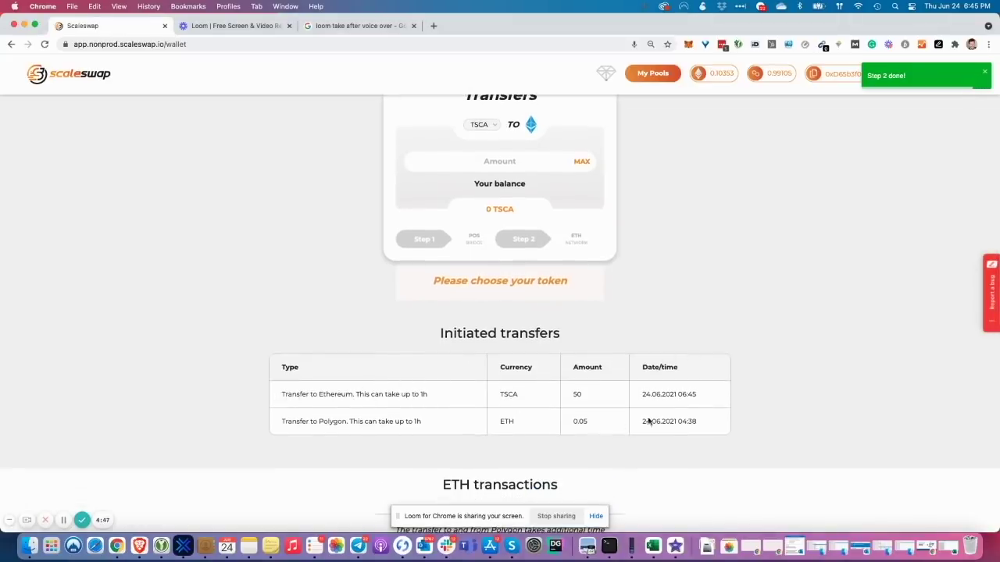
scroll(694, 396, "down", 3)
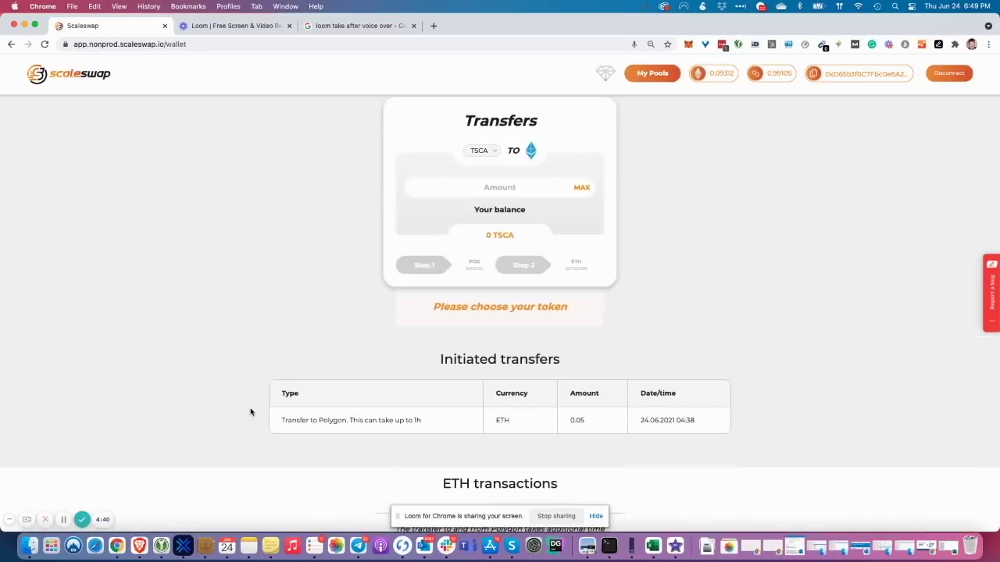
scroll(251, 413, "down", 2)
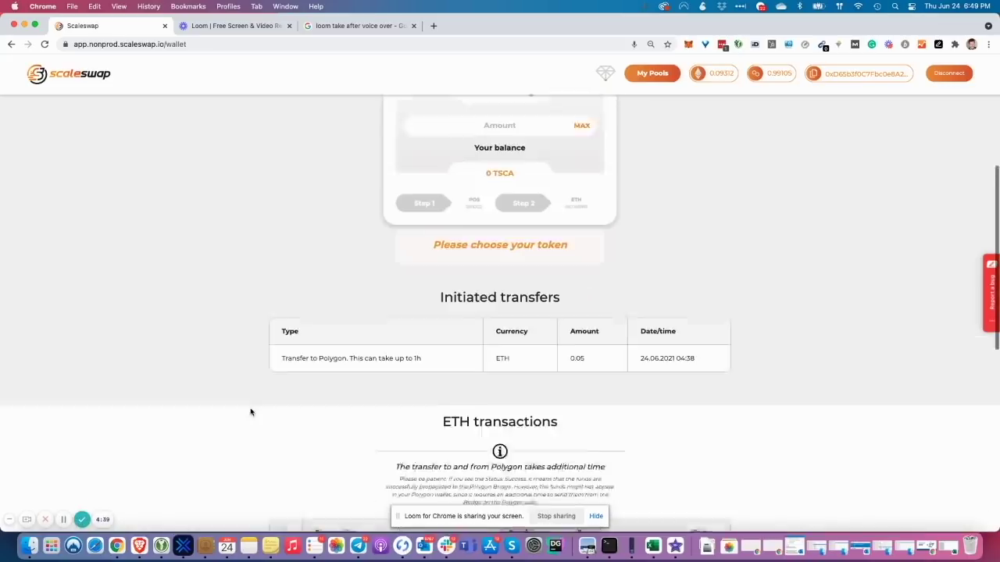
scroll(250, 412, "down", 4)
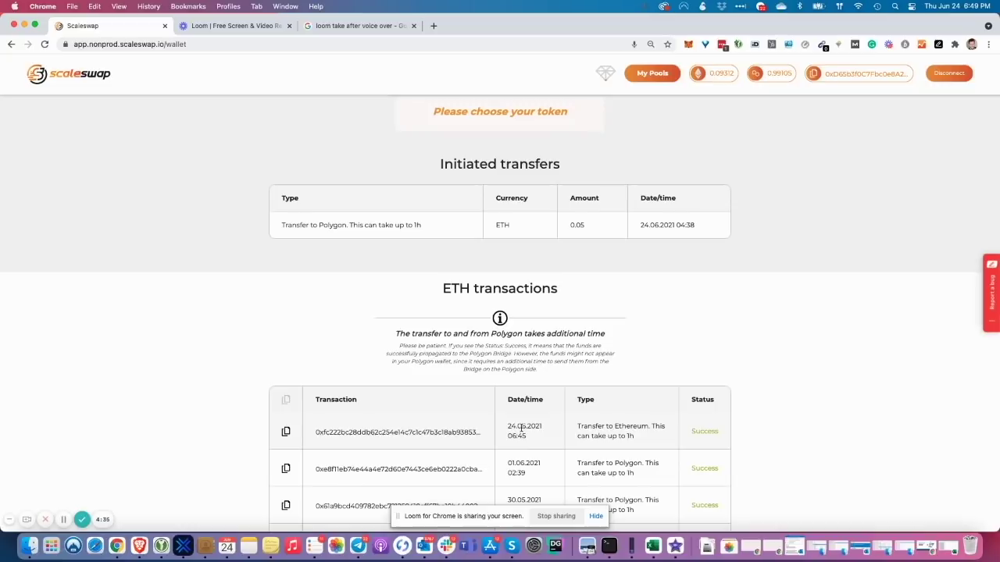
left_click_drag(691, 432, 719, 432)
scroll(658, 339, "up", 2)
scroll(656, 337, "up", 2)
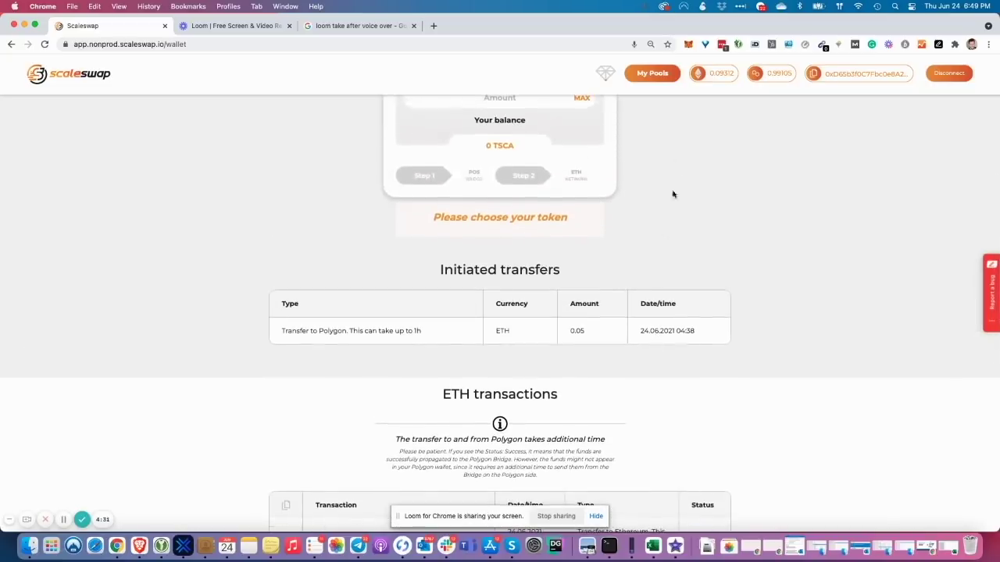
- Open MetaMask on the Goerli Test Network and check the TSCA token balance after the transfer
left_click(687, 44)
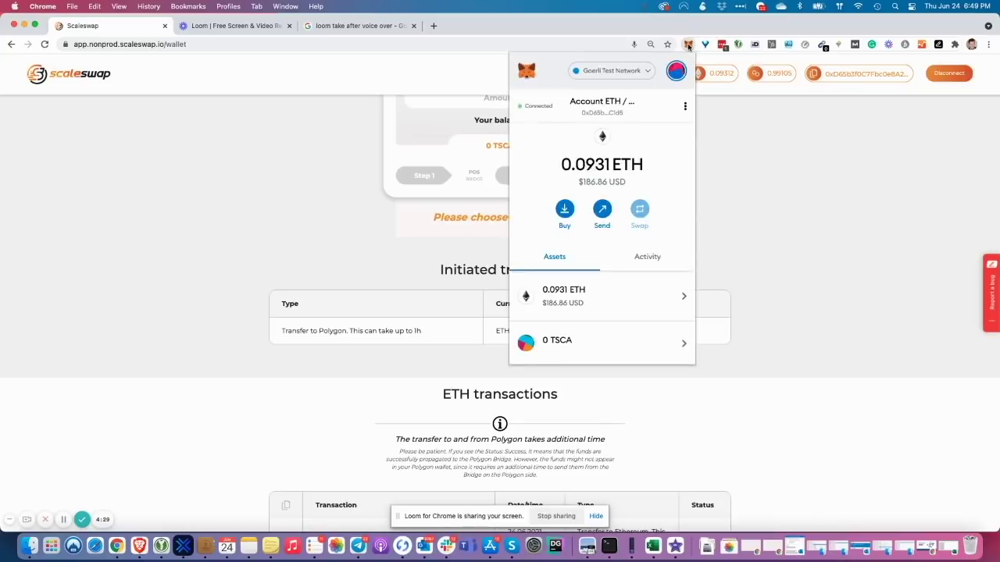
scroll(550, 305, "down", 2)
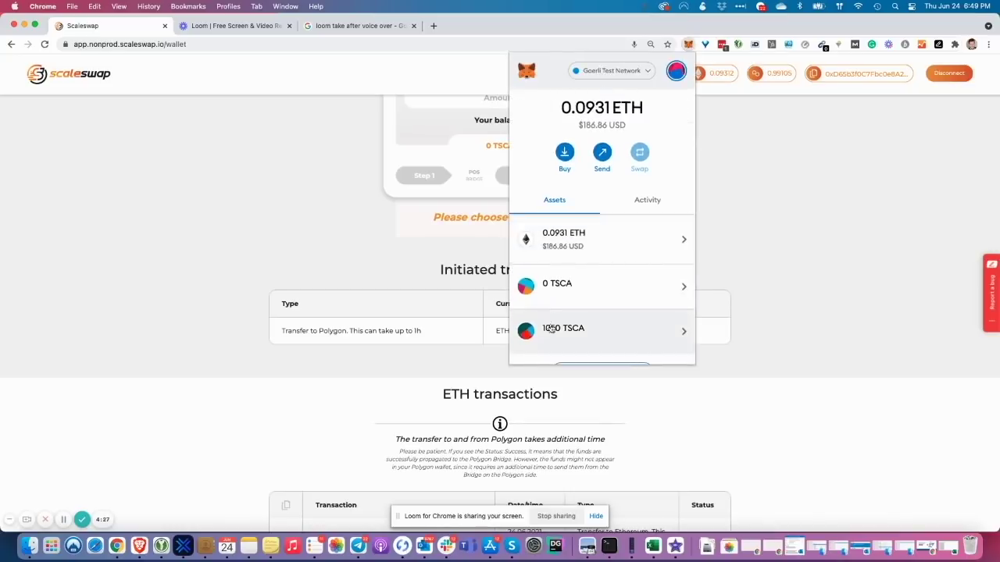
left_click(551, 333)
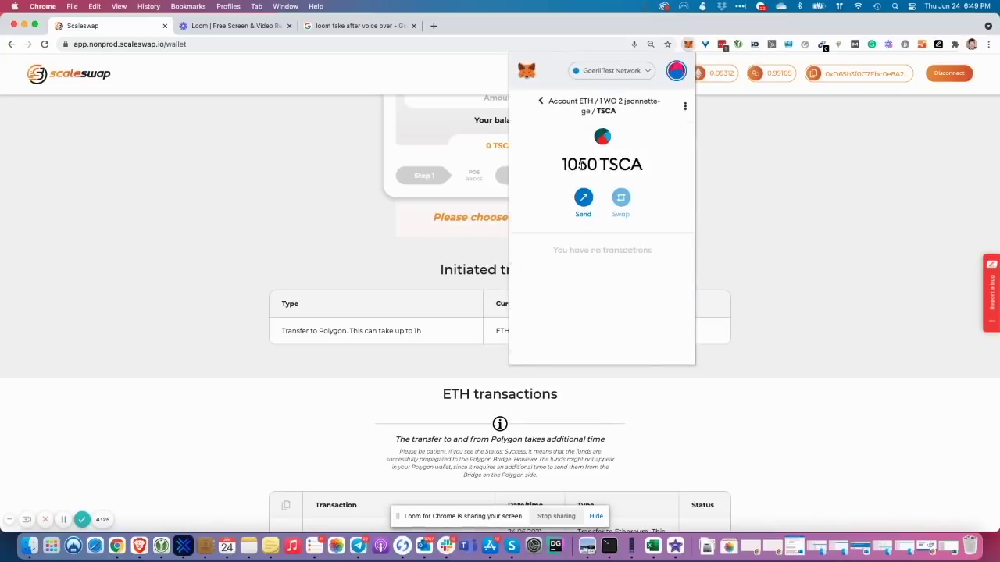
left_click_drag(580, 165, 597, 164)
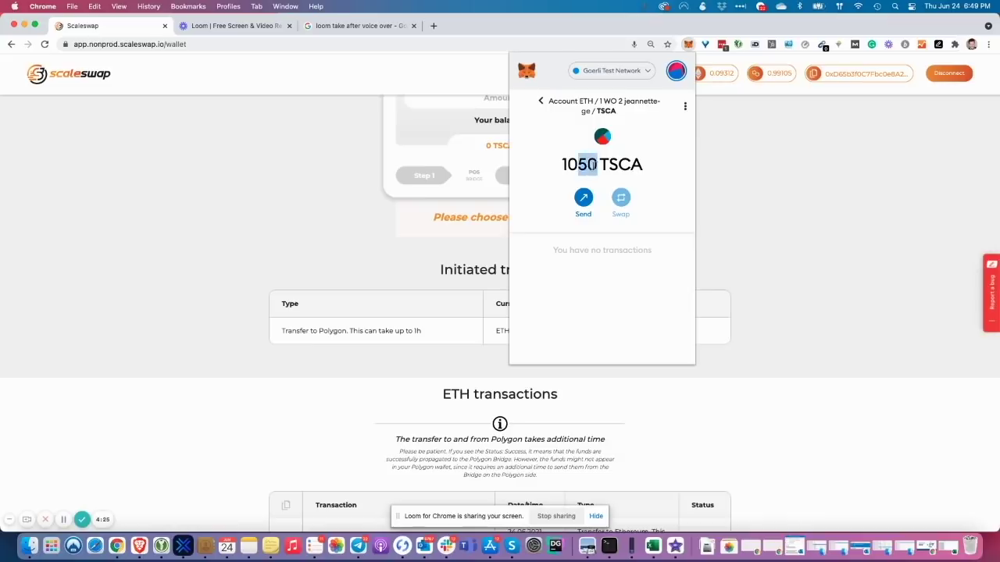
left_click(755, 220)
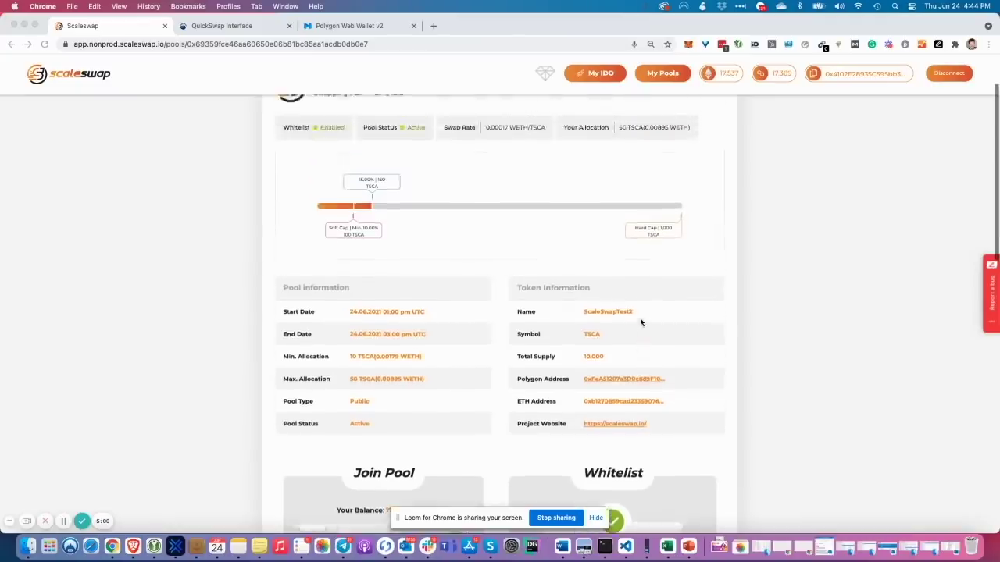
- Review the ScaleSwap IDO pool details, switch to QuickSwap, and search its source token list for ETH
scroll(640, 321, "up", 1)
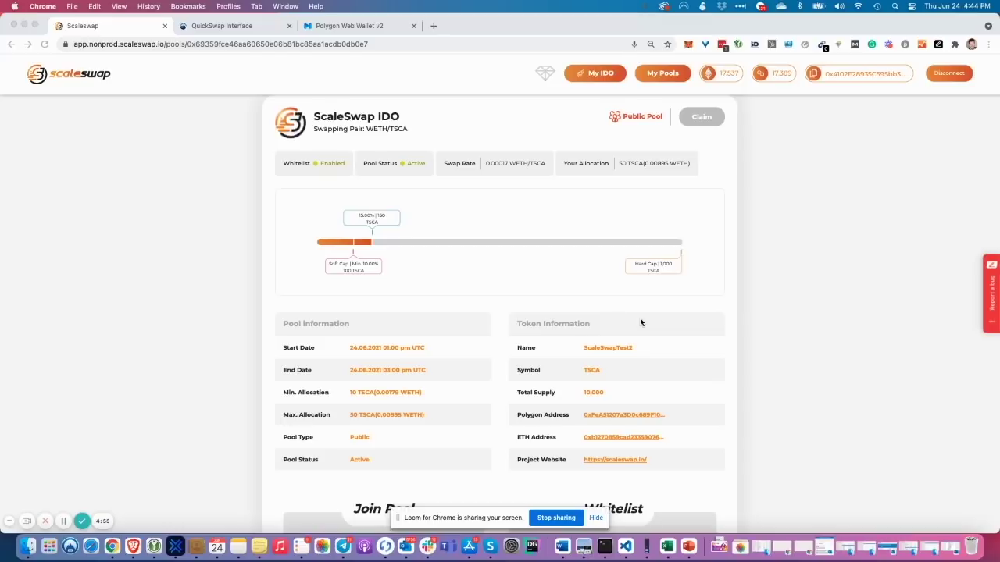
left_click(264, 29)
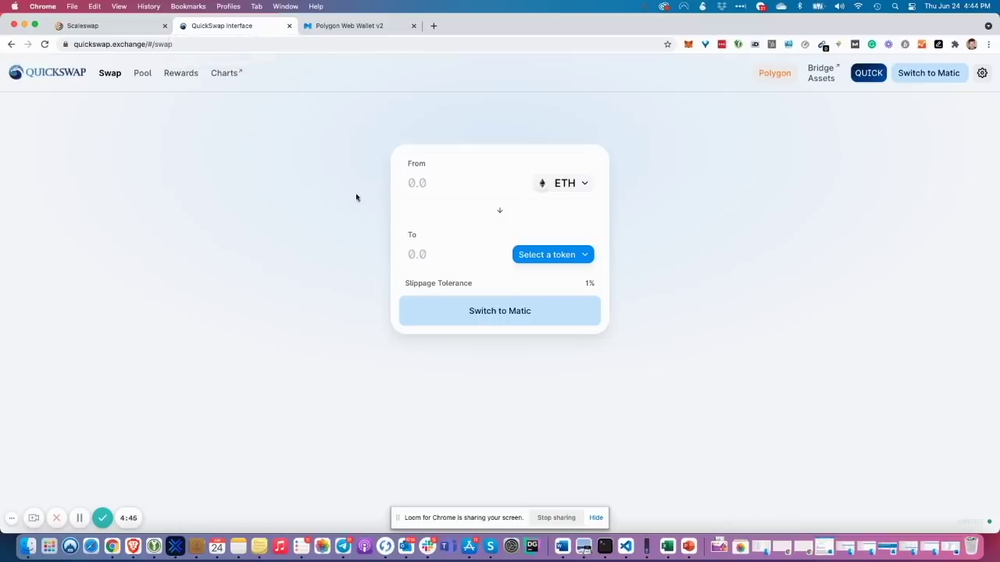
left_click(581, 188)
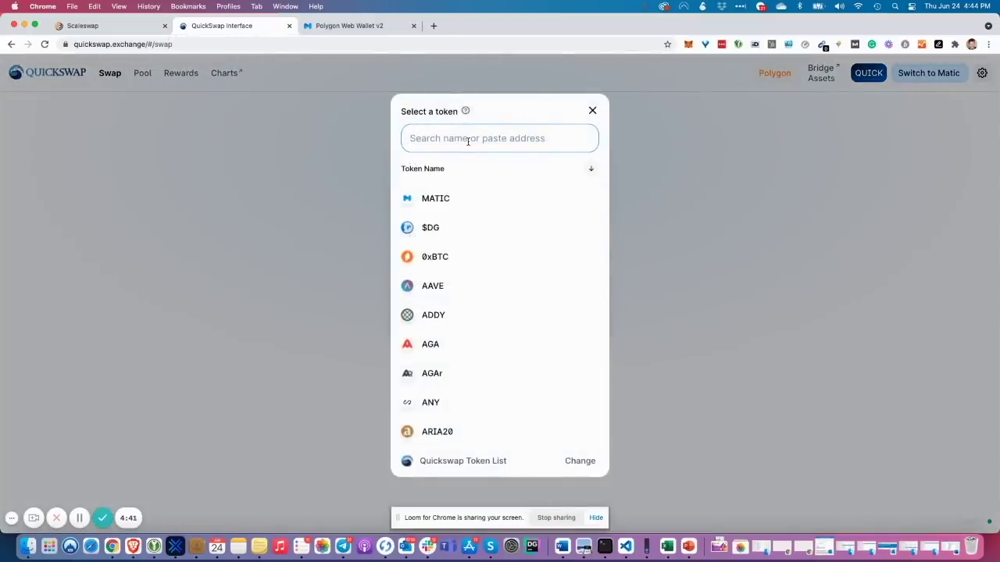
left_click(467, 138)
type("ETH")
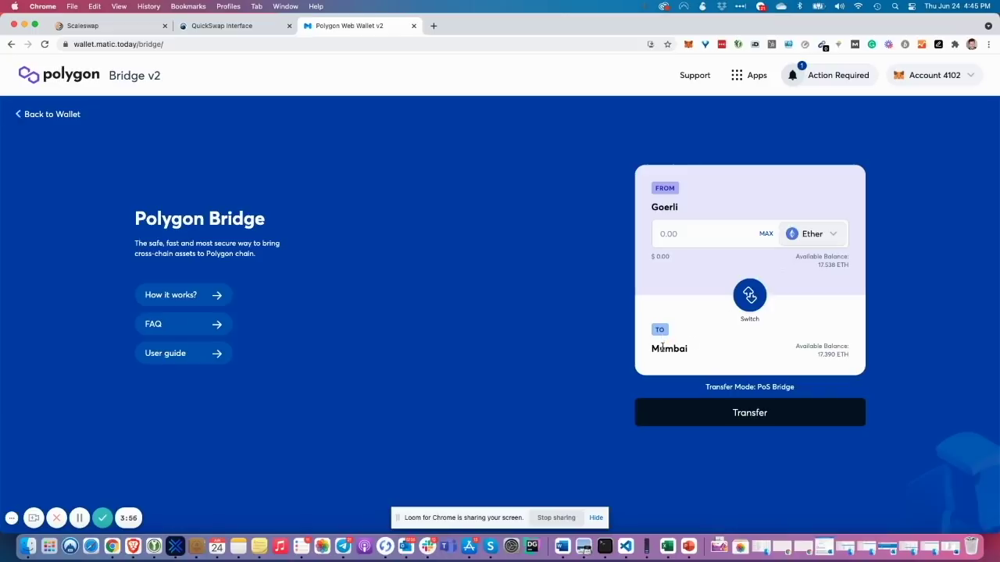
- Reverse the Polygon Bridge direction to run from Mumbai to Goerli, and revisit the QuickSwap swap page
left_click(750, 295)
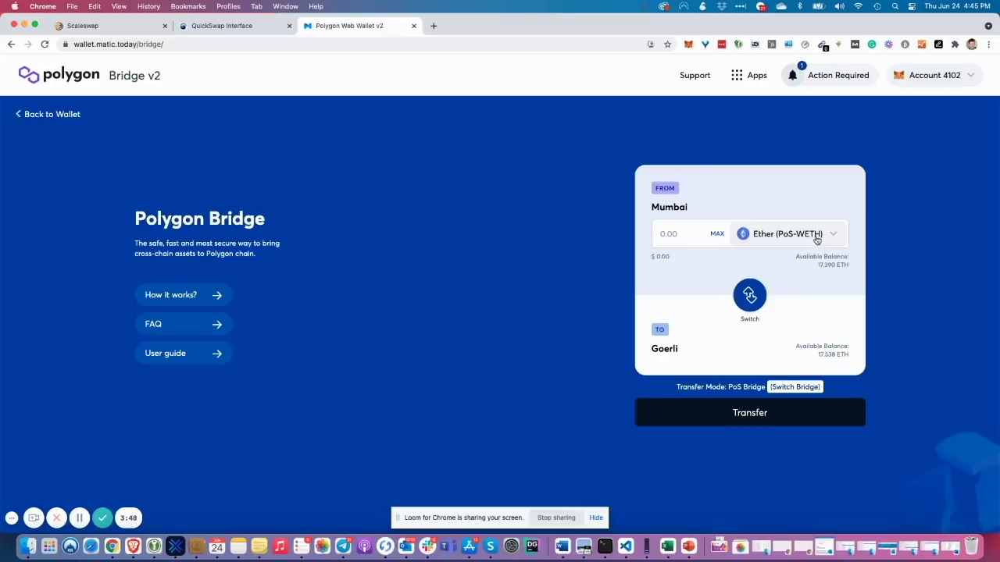
left_click(252, 31)
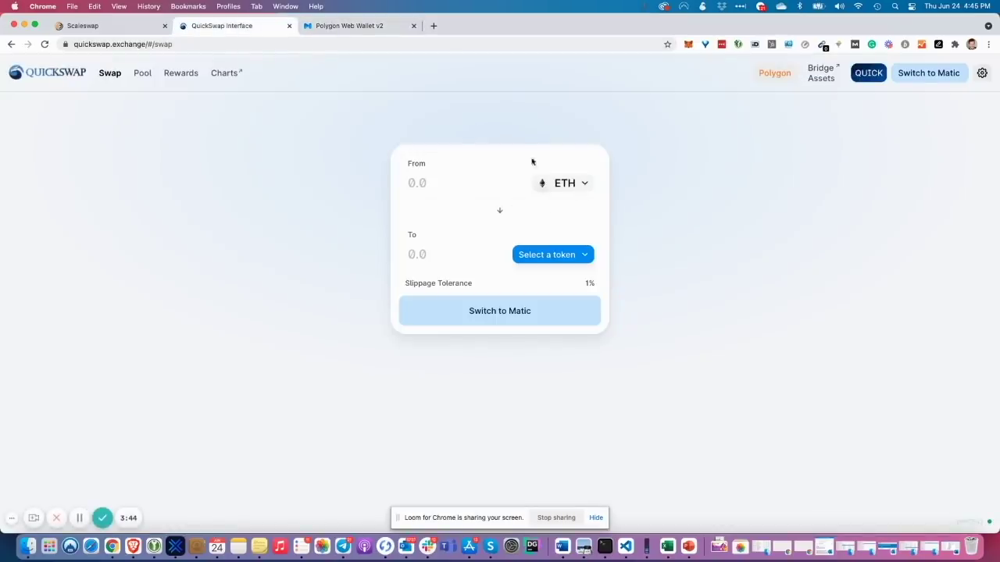
left_click(363, 28)
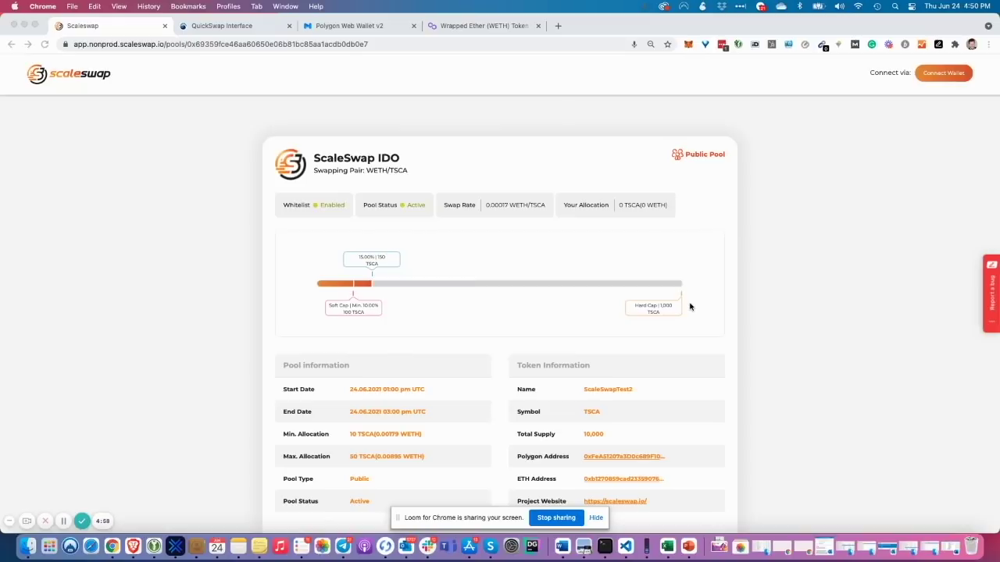
- Copy the token's ETH address from the ScaleSwap IDO pool and open MetaMask, dismissing its account connection notice
scroll(689, 307, "down", 1)
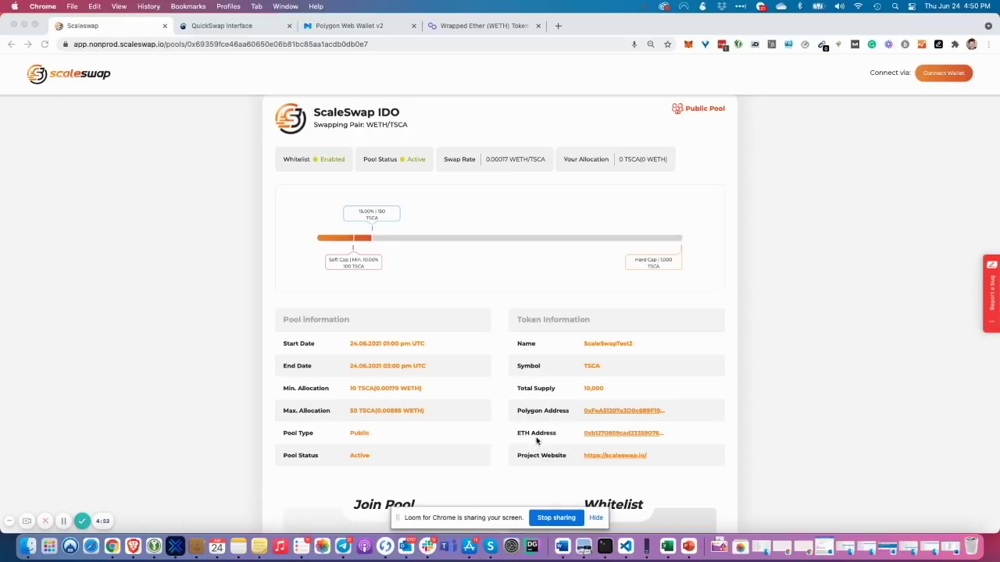
left_click(604, 438)
left_click(604, 438)
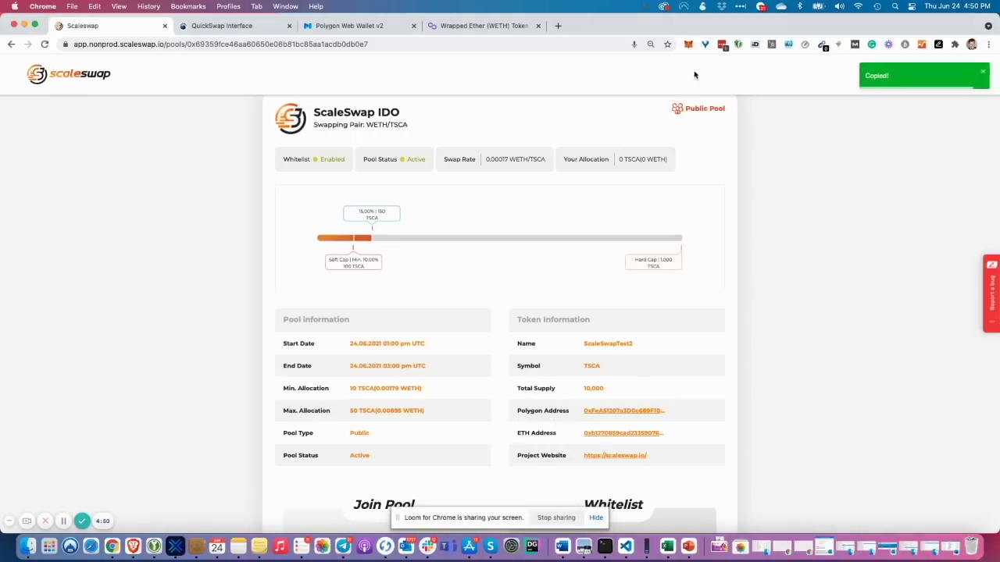
left_click(688, 45)
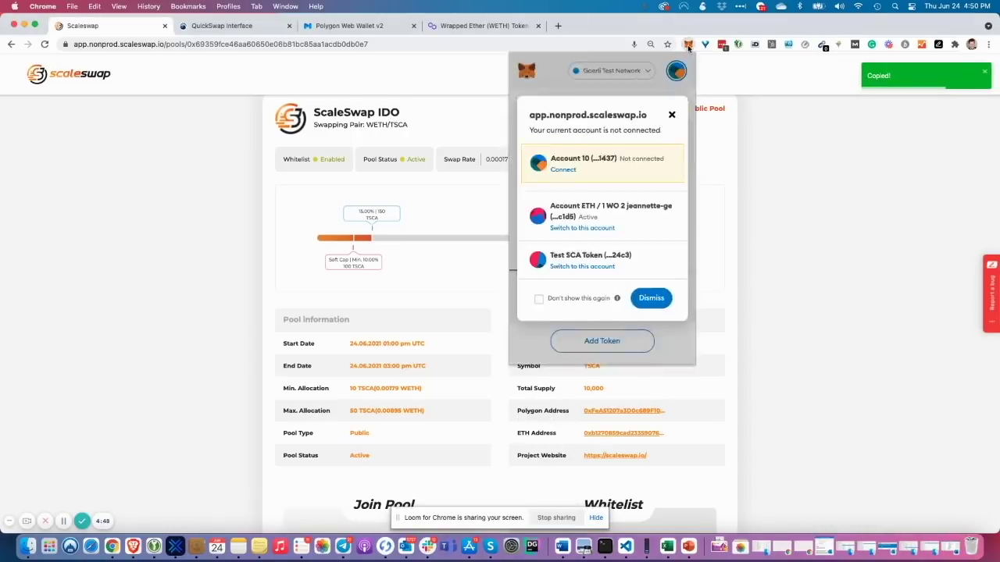
left_click(671, 114)
- Add TSCA as a custom token on the Goerli Test Network using the copied ETH contract address
scroll(583, 244, "down", 1)
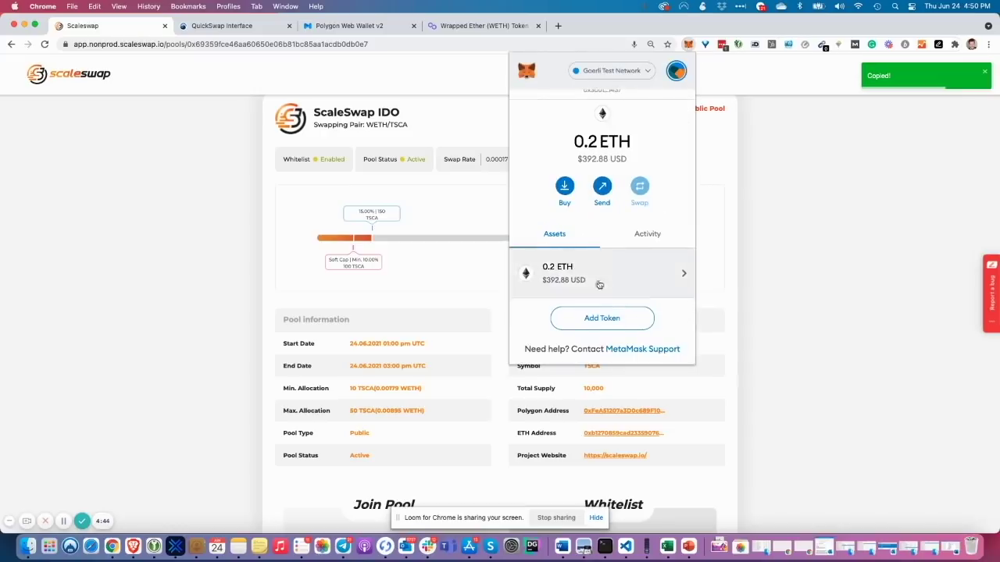
left_click(582, 317)
key("super+v")
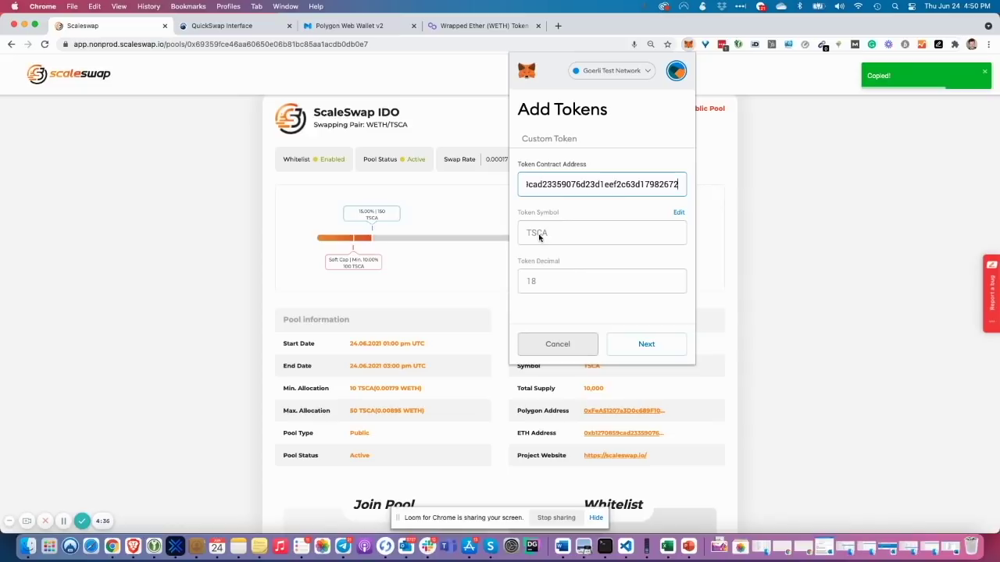
left_click(648, 344)
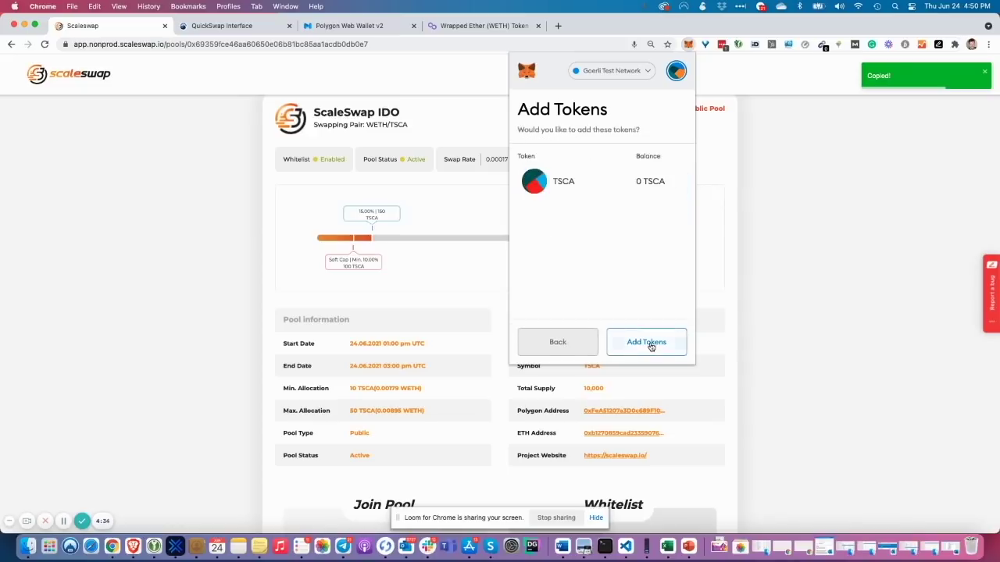
left_click(646, 343)
left_click(551, 106)
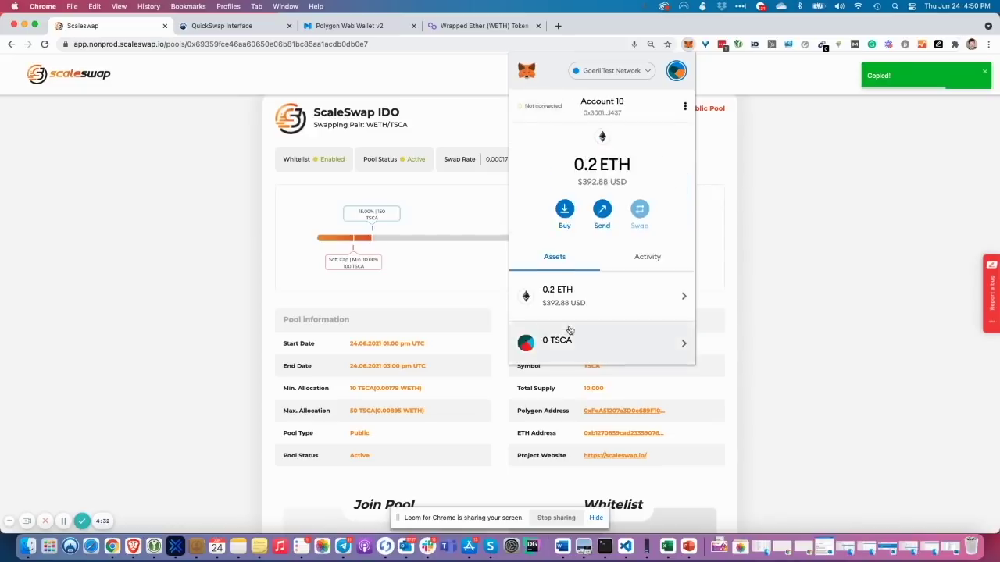
scroll(569, 330, "down", 2)
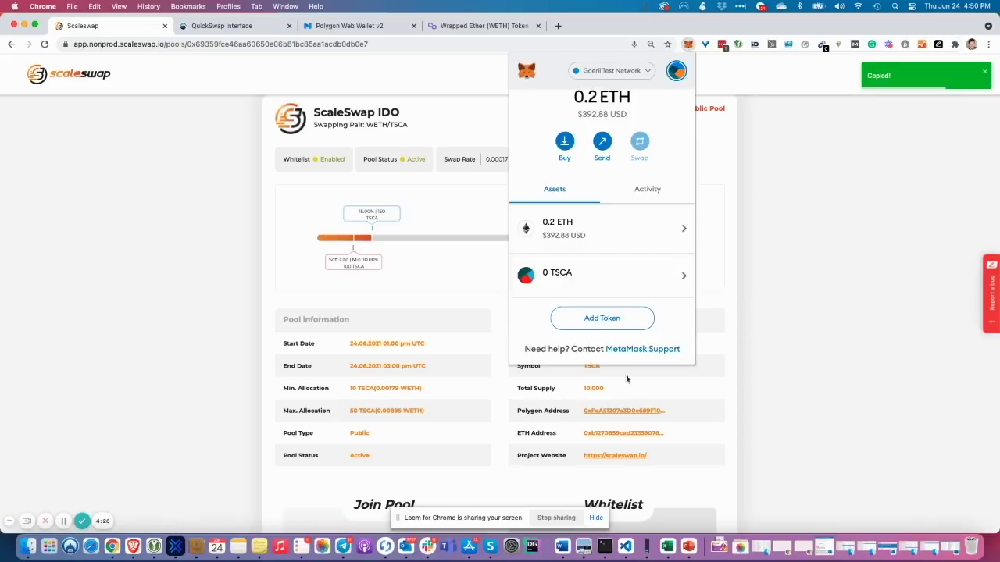
left_click(706, 386)
- Copy the token's Polygon address from the pool's token information and switch MetaMask to the Mumbai network
left_click(624, 412)
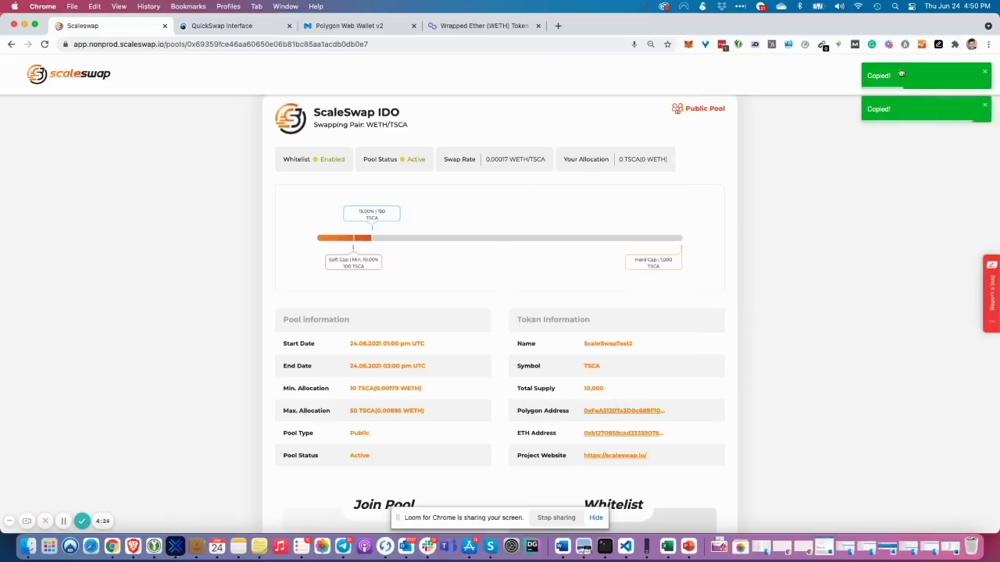
left_click(688, 44)
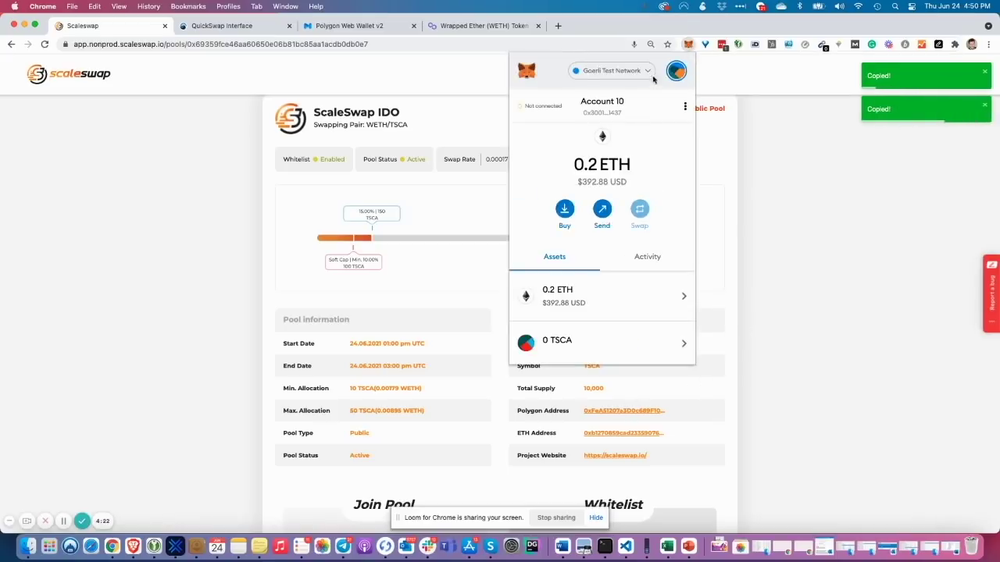
left_click(611, 70)
left_click(581, 261)
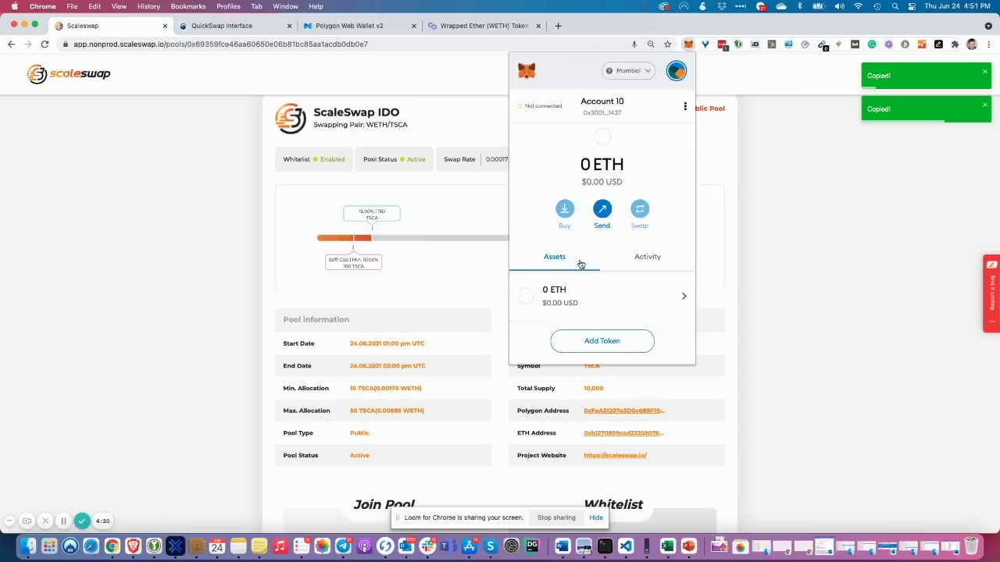
- Add TSCA as a custom token on Mumbai using the copied Polygon contract address, and return to the asset list
left_click(583, 341)
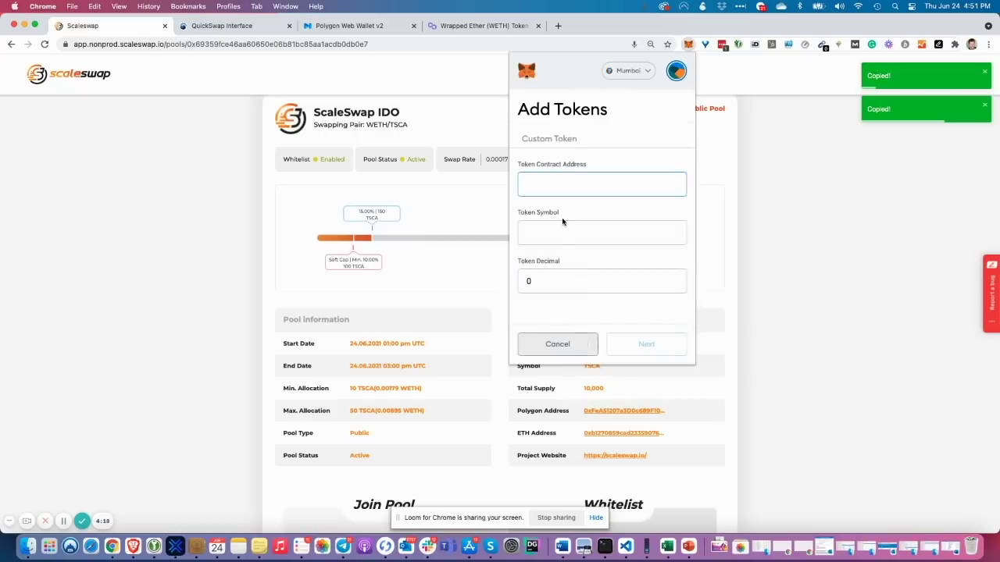
key("super+v")
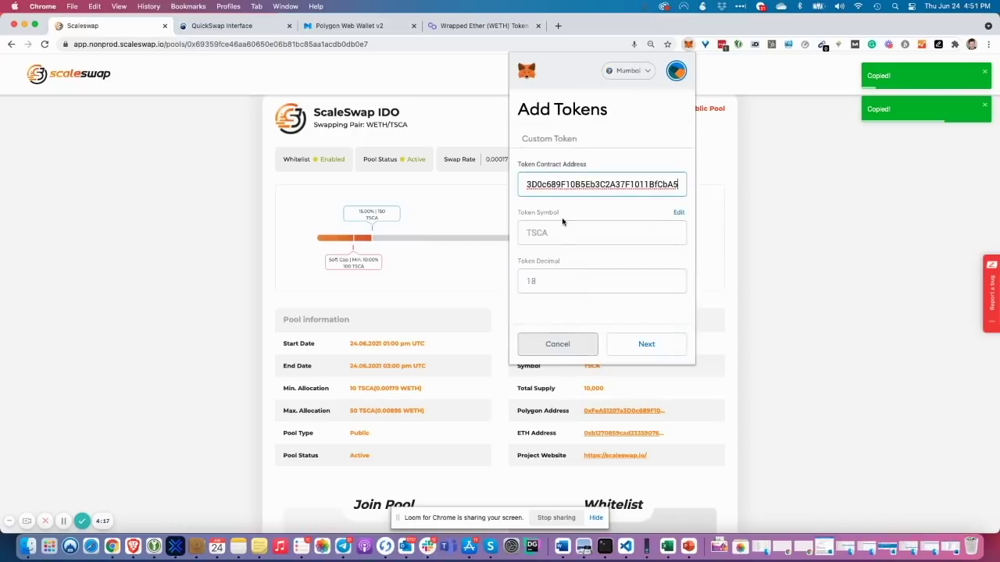
left_click(642, 353)
left_click(643, 349)
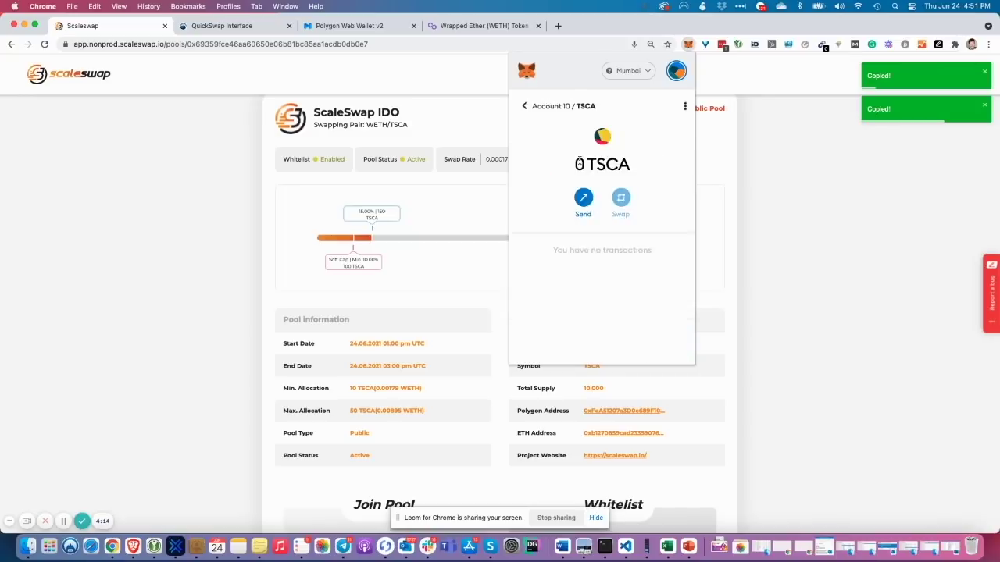
left_click(524, 105)
scroll(593, 273, "down", 2)
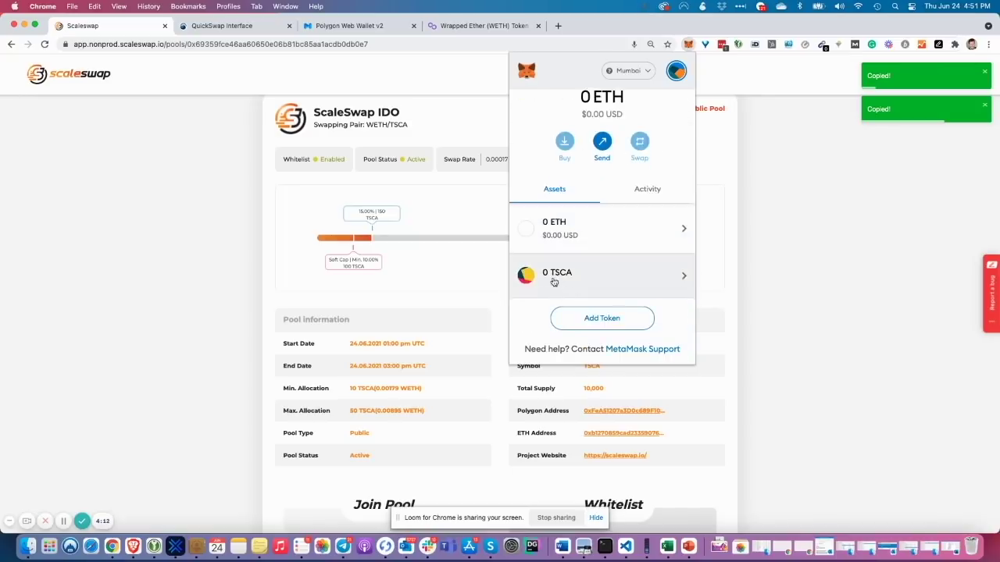